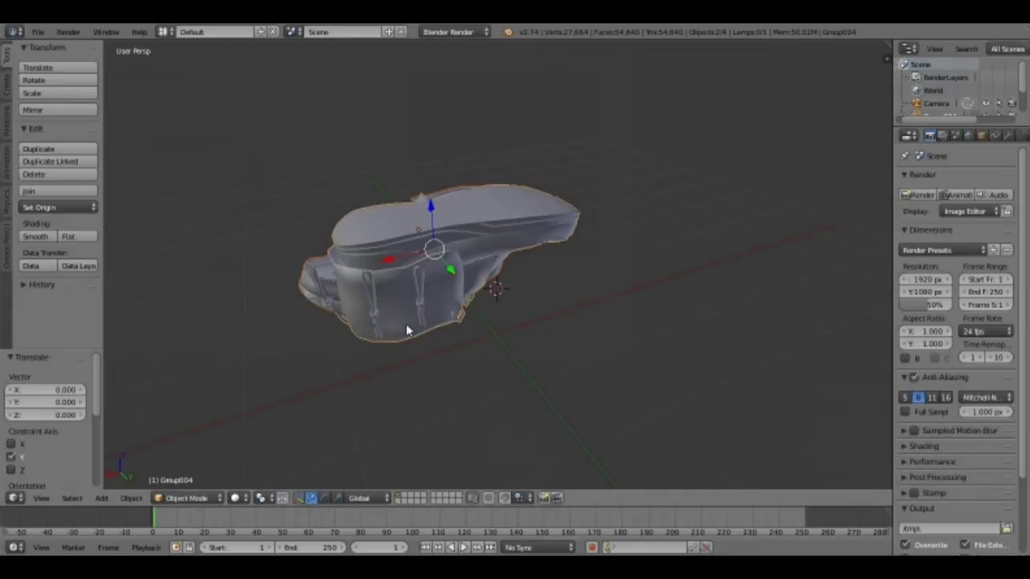
Preview the two shoes with Rendered viewport shading.
{"action": "middle_click_drag", "start_coordinate": [407, 327], "coordinate": [256, 492]}
{"action": "scroll", "coordinate": [419, 318], "scroll_direction": "up", "scroll_amount": 2}
{"action": "left_click", "coordinate": [238, 498]}
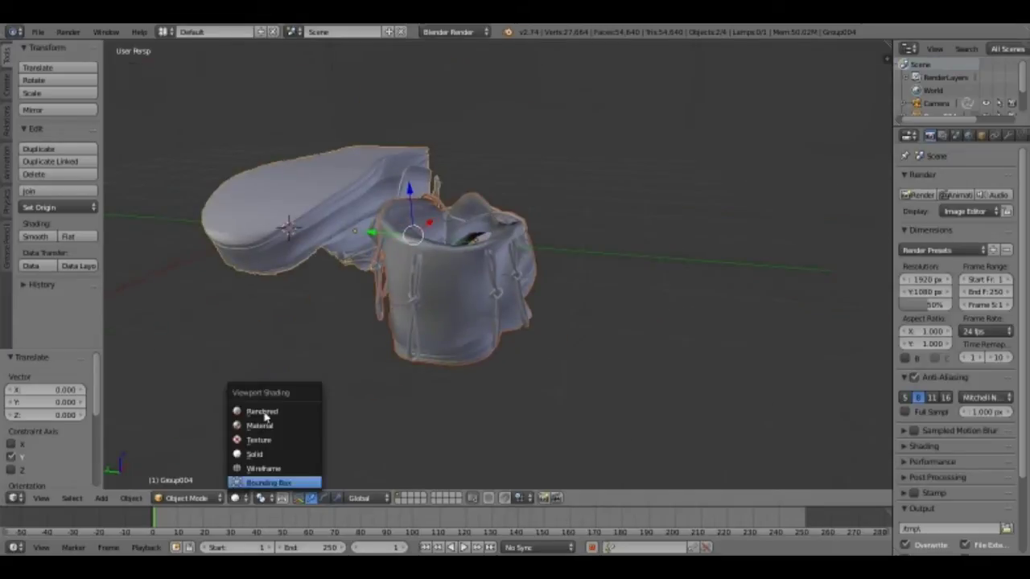
{"action": "left_click", "coordinate": [269, 409]}
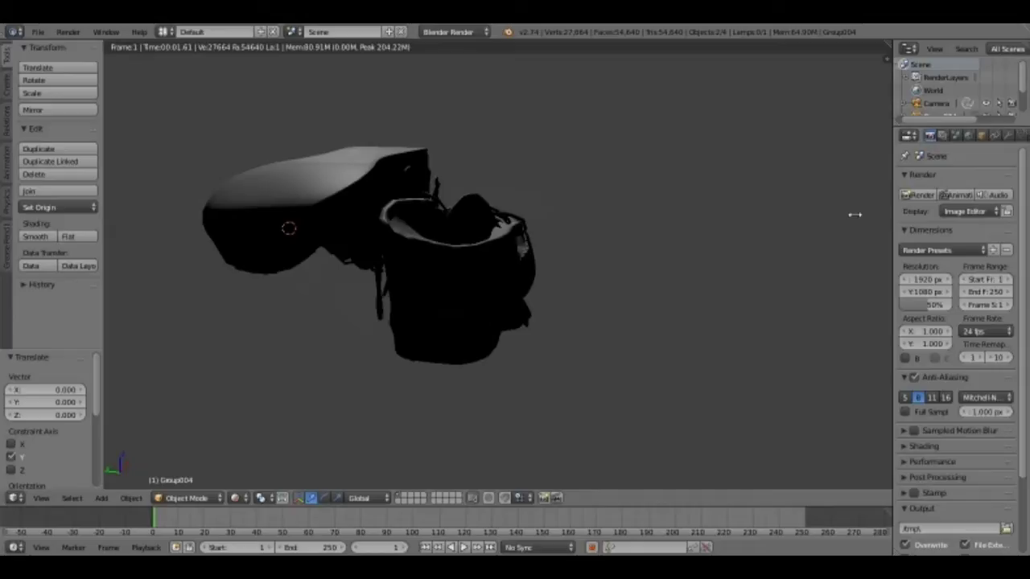
Enable Ambient Occlusion in the World settings and set its blend mode to Multiply.
{"action": "left_click_drag", "start_coordinate": [854, 215], "coordinate": [852, 215]}
{"action": "left_click", "coordinate": [928, 135]}
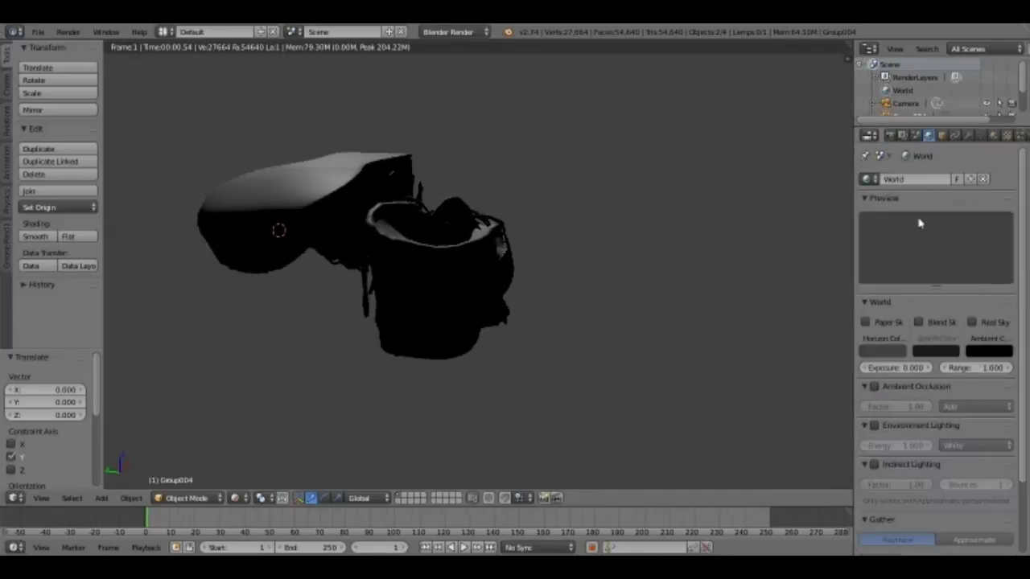
{"action": "left_click", "coordinate": [884, 386]}
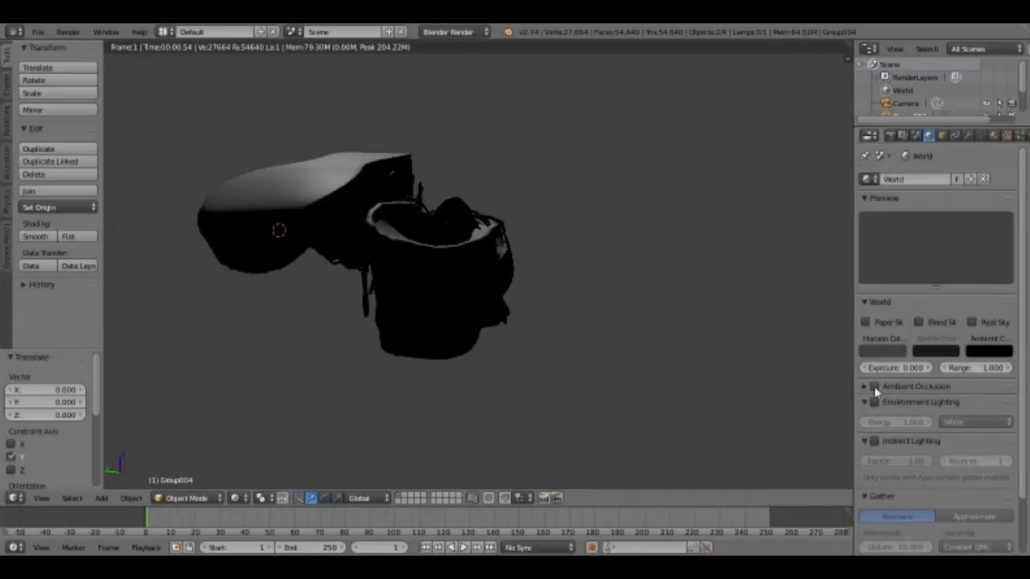
{"action": "left_click", "coordinate": [874, 386]}
{"action": "left_click", "coordinate": [865, 387]}
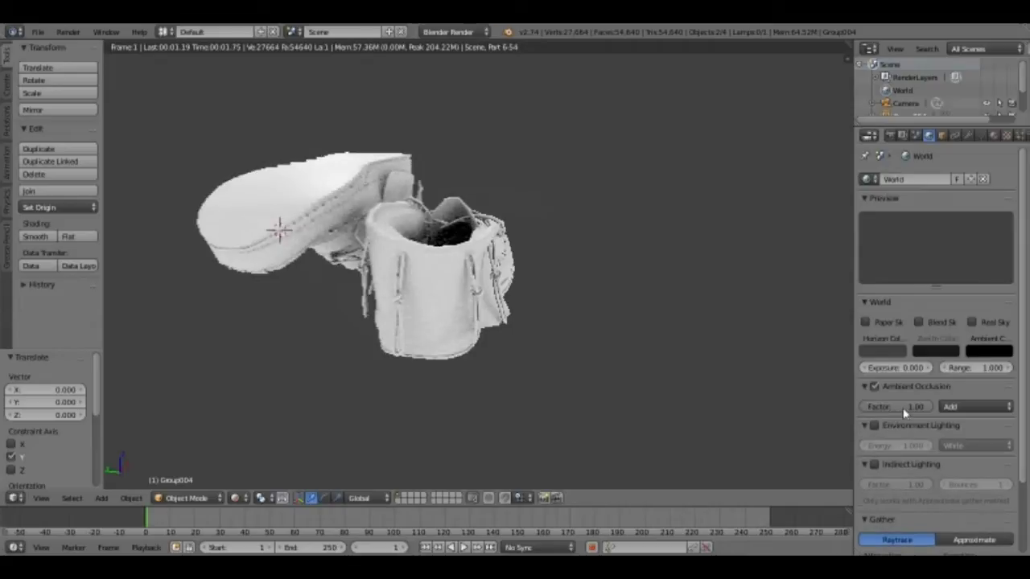
{"action": "left_click", "coordinate": [950, 408]}
{"action": "left_click", "coordinate": [950, 394]}
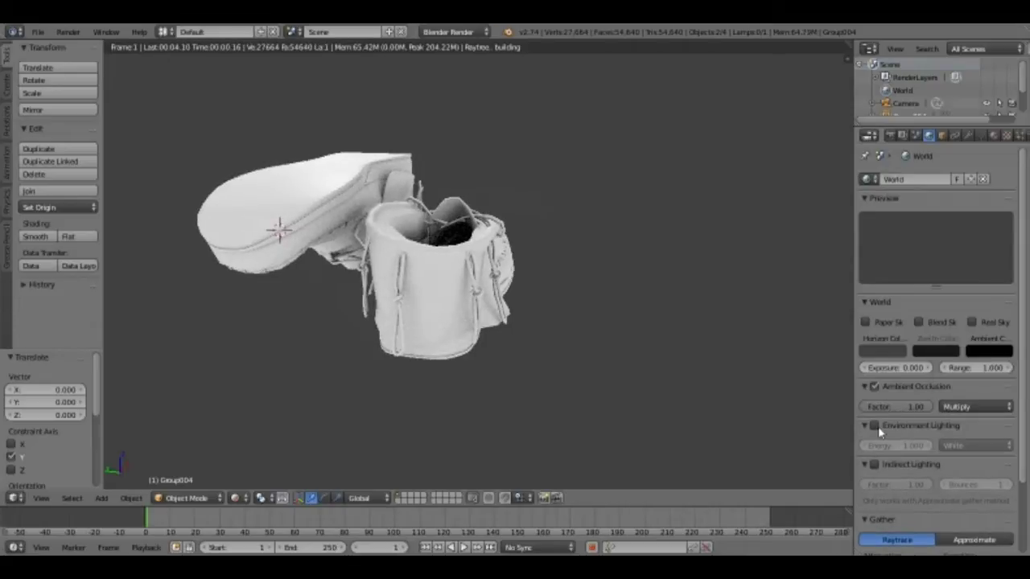
Enable Environment Lighting and Indirect Lighting for the world and check the rendered shoes from the front.
{"action": "left_click", "coordinate": [874, 425]}
{"action": "left_click", "coordinate": [874, 464]}
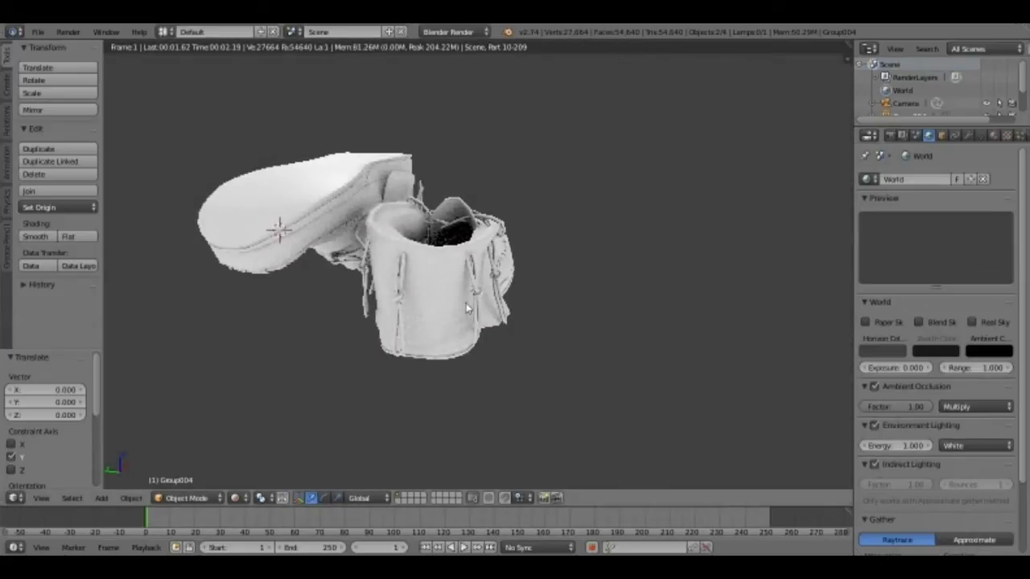
{"action": "mouse_move", "coordinate": [445, 291]}
{"action": "middle_mouse_down"}
{"action": "mouse_move", "coordinate": [405, 241]}
{"action": "mouse_move", "coordinate": [287, 310]}
{"action": "mouse_move", "coordinate": [218, 322]}
{"action": "mouse_move", "coordinate": [433, 299]}
{"action": "middle_mouse_up"}
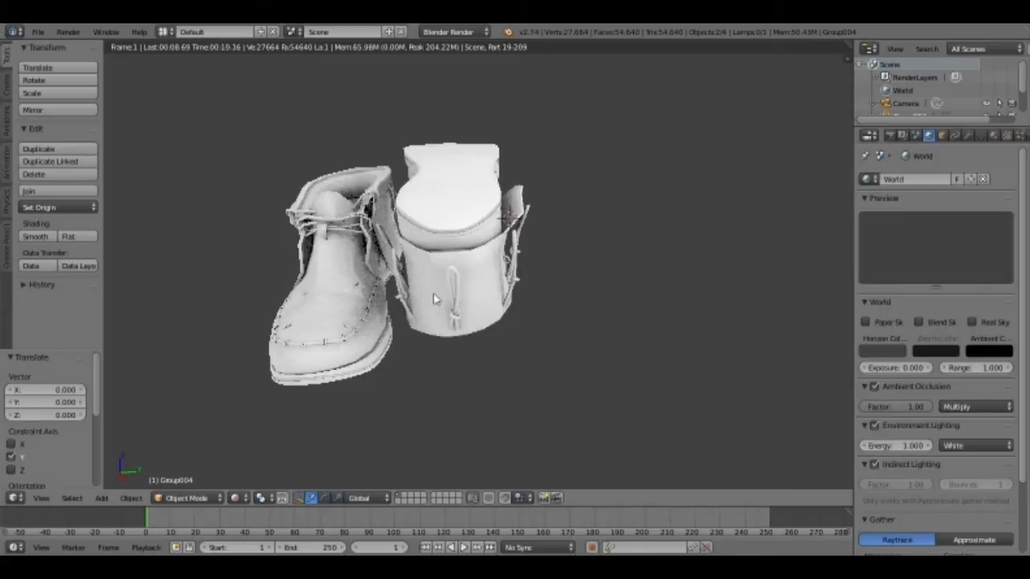
Return the viewport shading to Solid.
{"action": "left_click", "coordinate": [238, 500]}
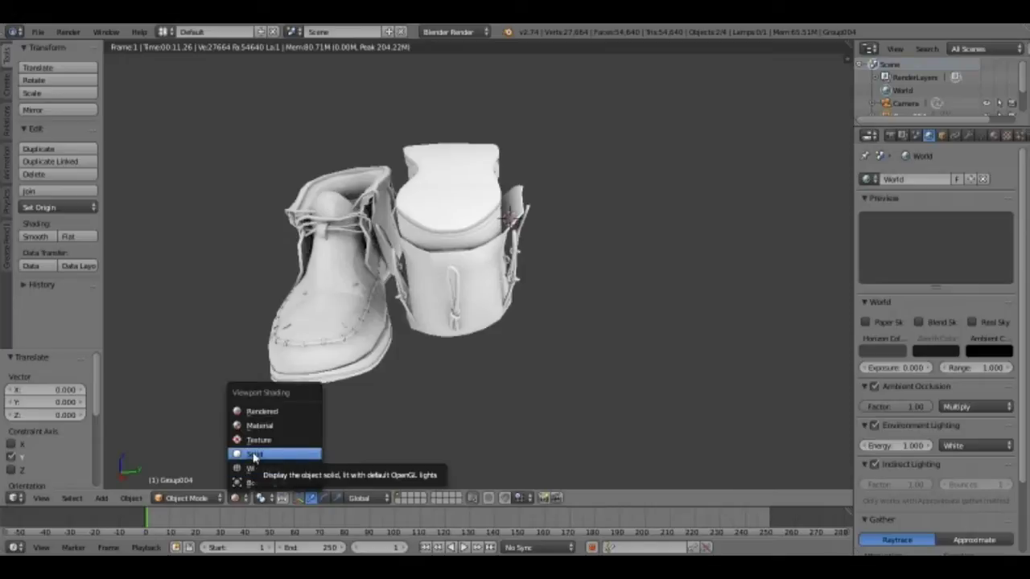
{"action": "left_click", "coordinate": [254, 455]}
{"action": "middle_click_drag", "start_coordinate": [431, 279], "coordinate": [545, 240]}
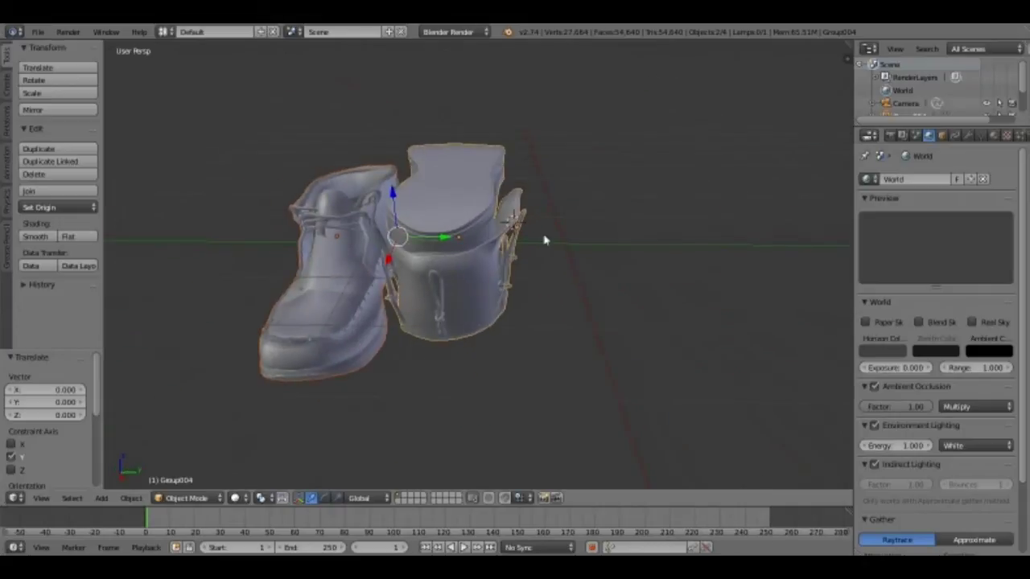
Select each shoe in turn and examine the surface shading of the upside-down shoe from several sides.
{"action": "right_click", "coordinate": [488, 247]}
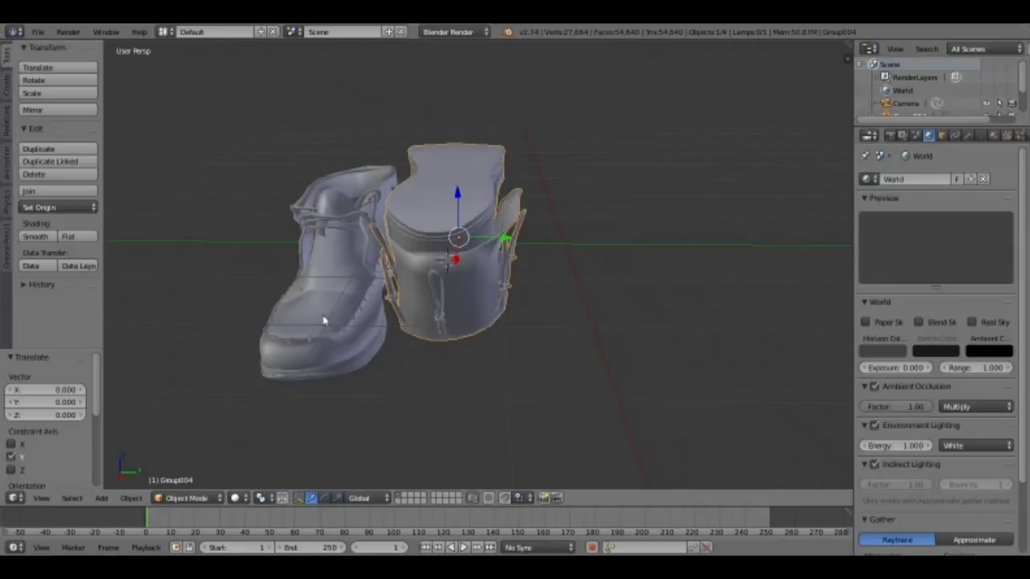
{"action": "right_click", "coordinate": [324, 320]}
{"action": "right_click", "coordinate": [478, 287]}
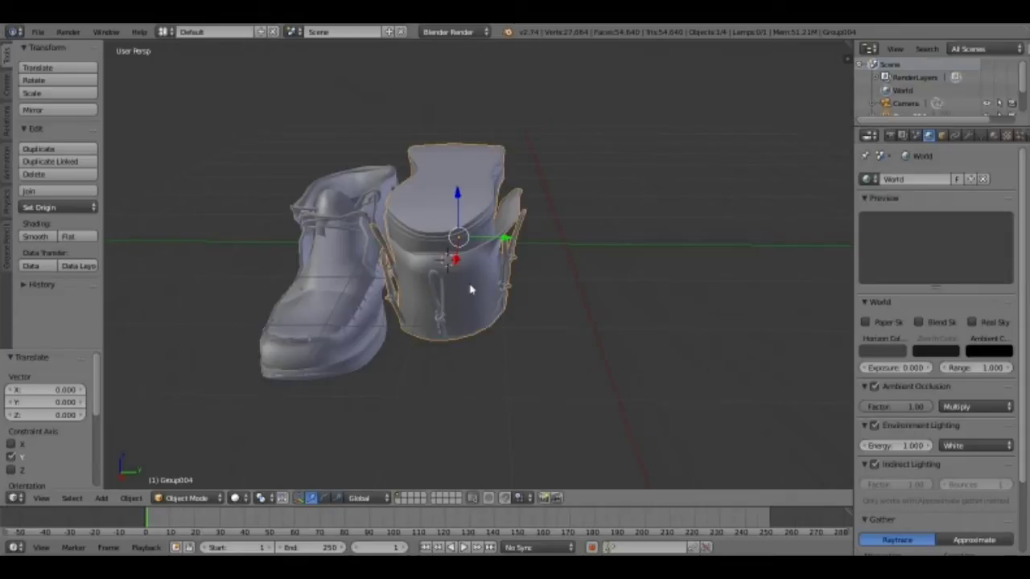
{"action": "middle_click_drag", "start_coordinate": [471, 289], "coordinate": [529, 309]}
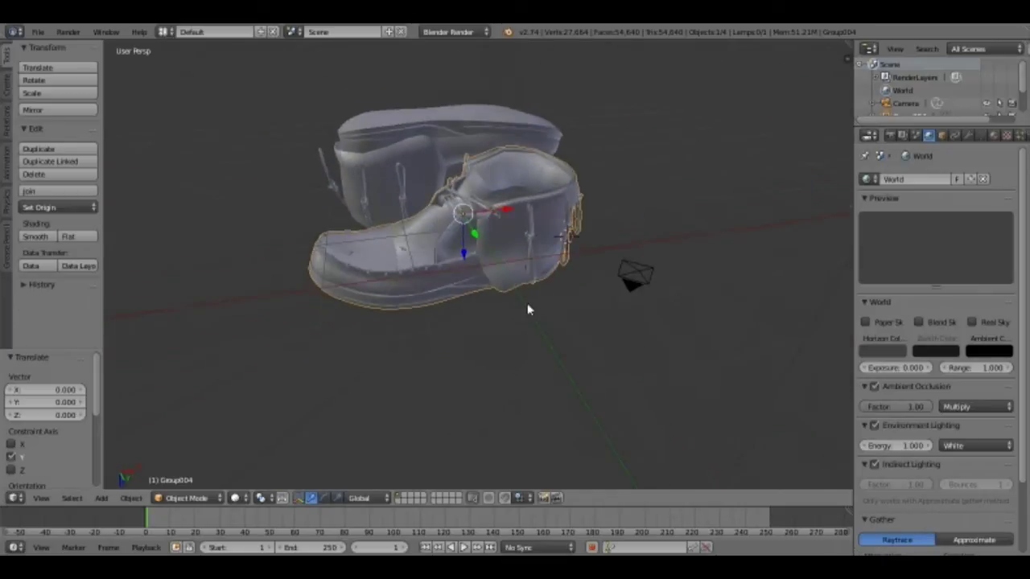
{"action": "scroll", "coordinate": [387, 193], "scroll_direction": "up", "scroll_amount": 2}
{"action": "middle_click_drag", "start_coordinate": [528, 309], "coordinate": [508, 418]}
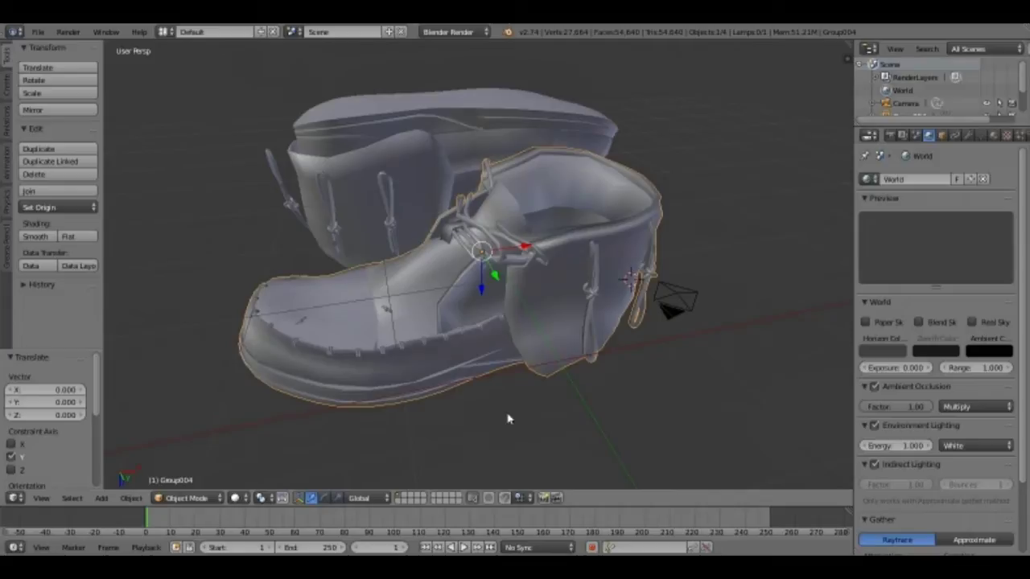
{"action": "middle_click_drag", "start_coordinate": [508, 418], "coordinate": [464, 329]}
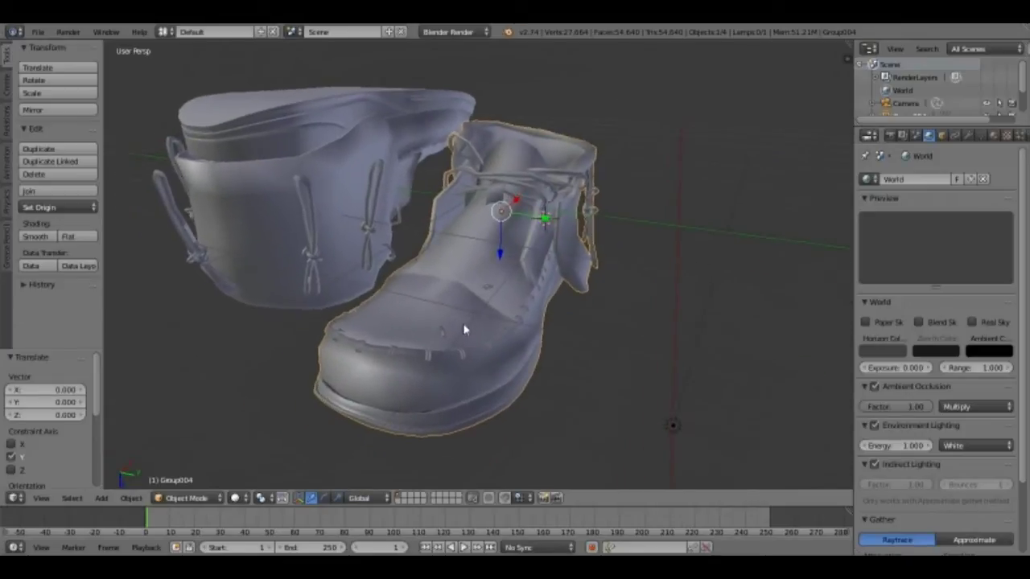
{"action": "middle_click_drag", "start_coordinate": [467, 330], "coordinate": [385, 253]}
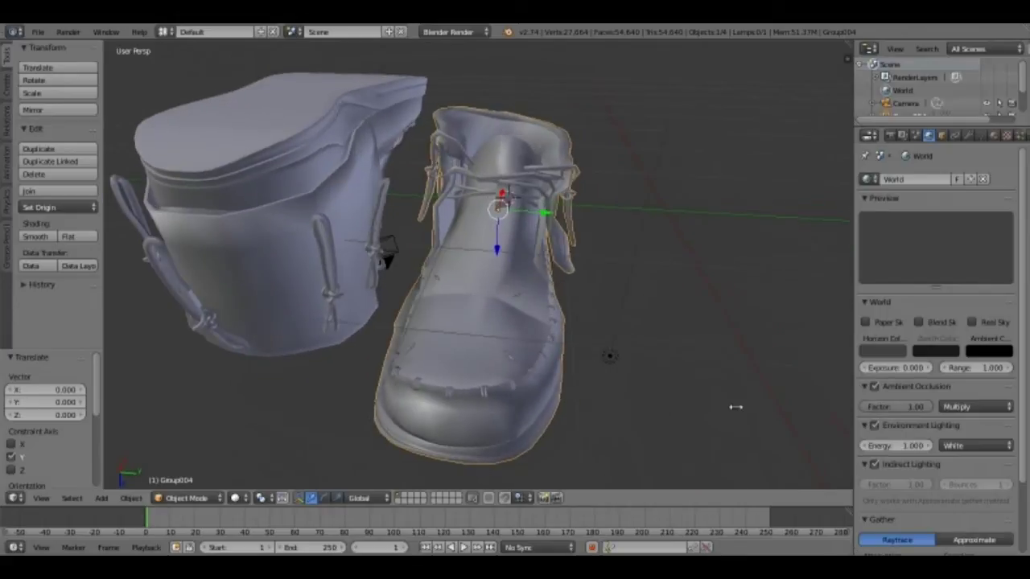
Turn on Backface Culling for the viewport shading.
{"action": "key", "text": "n"}
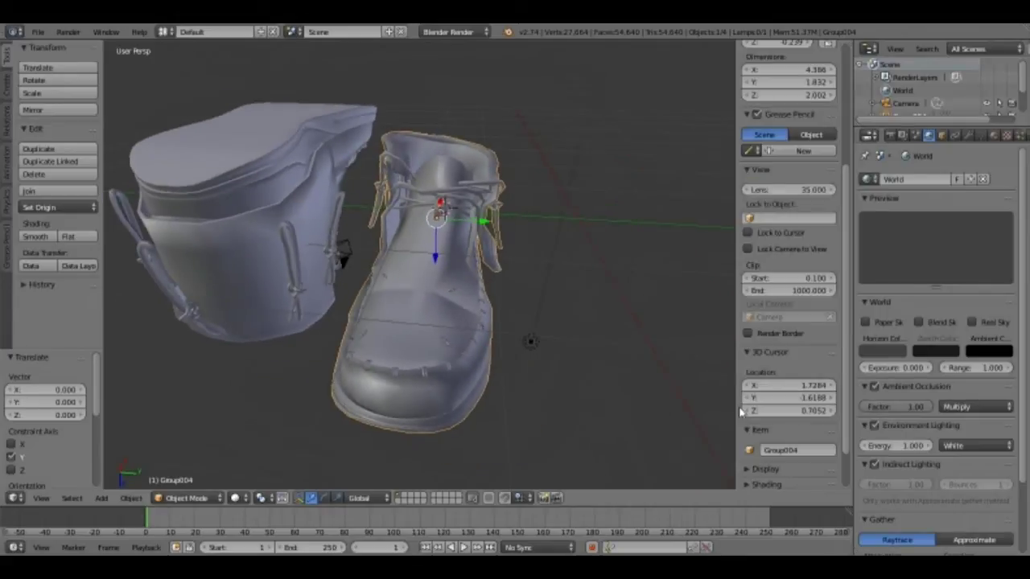
{"action": "scroll", "coordinate": [748, 435], "scroll_direction": "down", "scroll_amount": 2}
{"action": "left_click", "coordinate": [748, 435]}
{"action": "scroll", "coordinate": [748, 434], "scroll_direction": "down", "scroll_amount": 4}
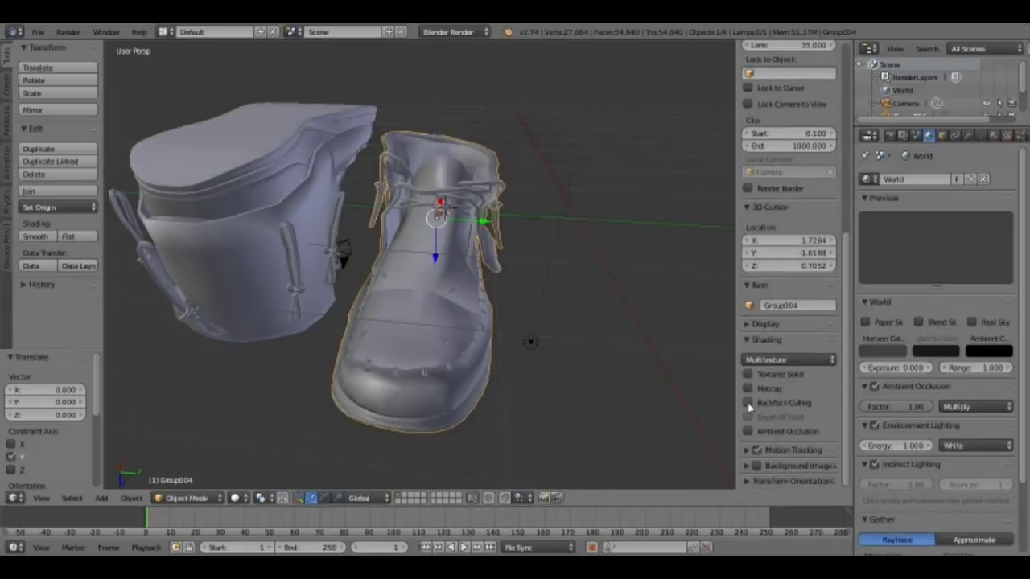
{"action": "left_click", "coordinate": [747, 403]}
{"action": "key", "text": "n"}
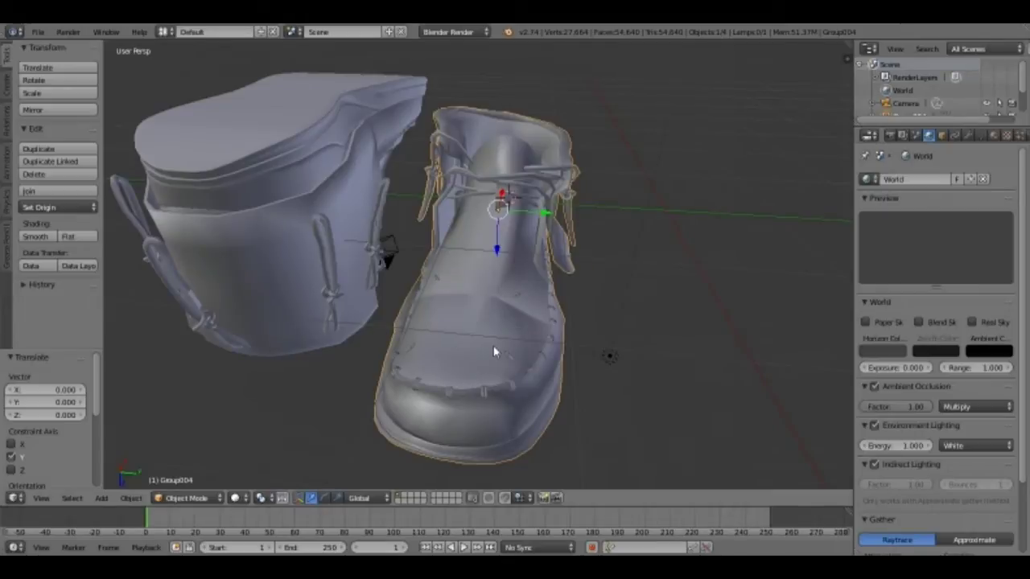
Apply Rotation & Scale to the selected upside-down shoe.
{"action": "key", "text": "KP_1"}
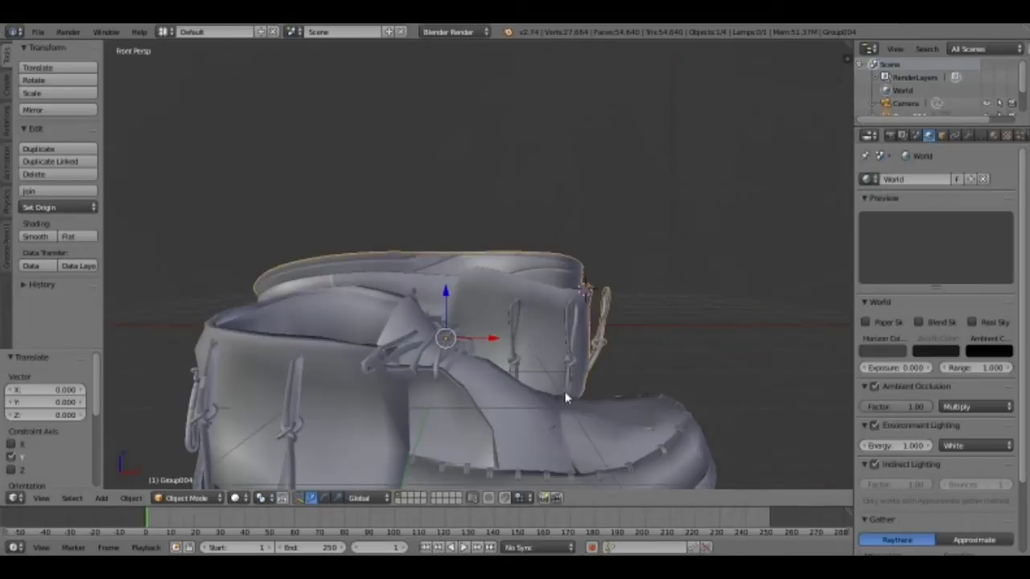
{"action": "scroll", "coordinate": [590, 415], "scroll_direction": "down", "scroll_amount": 4, "text": "ctrl"}
{"action": "middle_click_drag", "start_coordinate": [591, 415], "coordinate": [515, 414]}
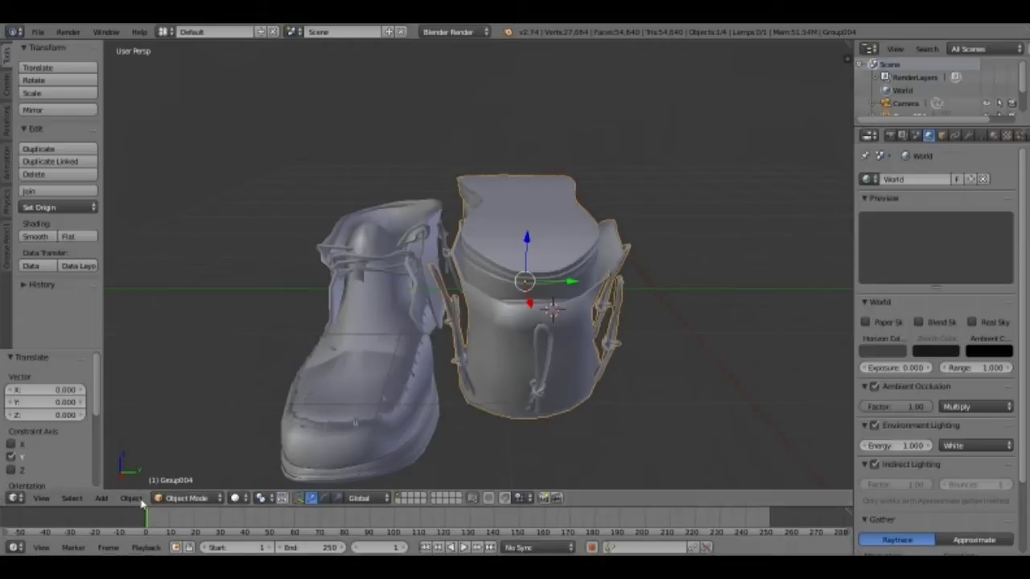
{"action": "left_click", "coordinate": [132, 498]}
{"action": "mouse_move", "coordinate": [238, 400]}
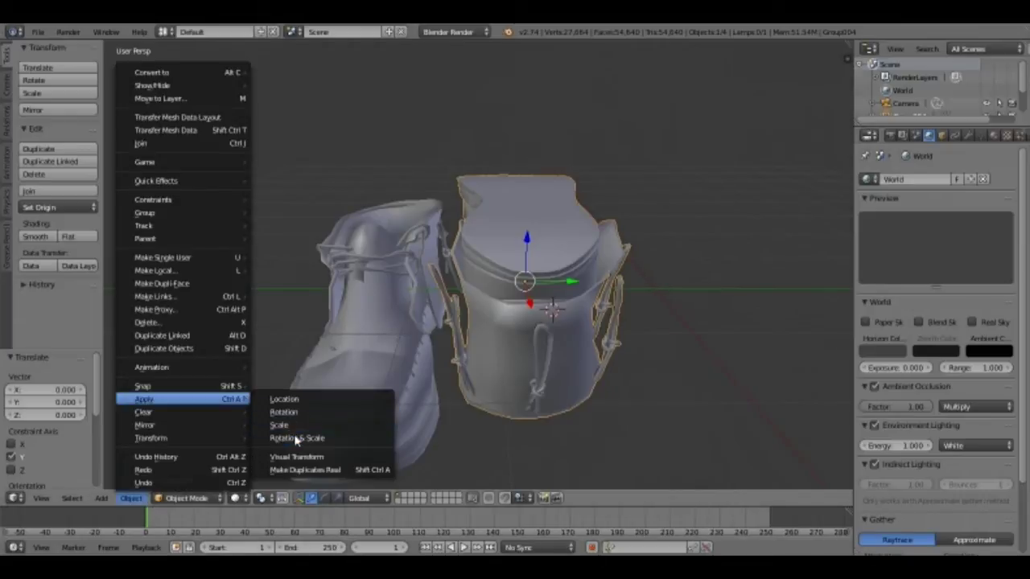
{"action": "left_click", "coordinate": [296, 438]}
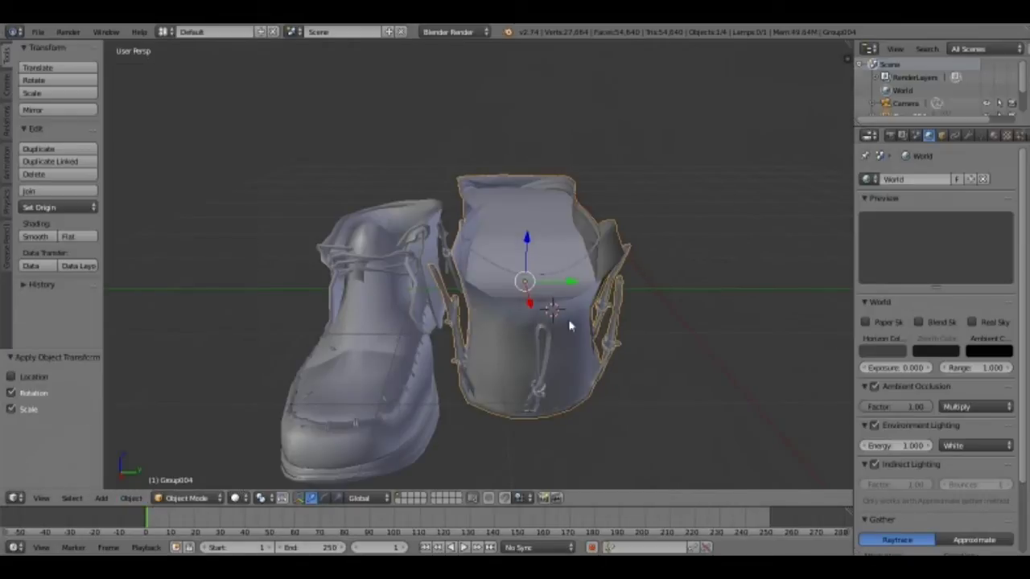
Make the normals of the upside-down shoe's whole mesh consistent and inspect its underside and toe in Object Mode.
{"action": "middle_click_drag", "start_coordinate": [569, 325], "coordinate": [545, 245]}
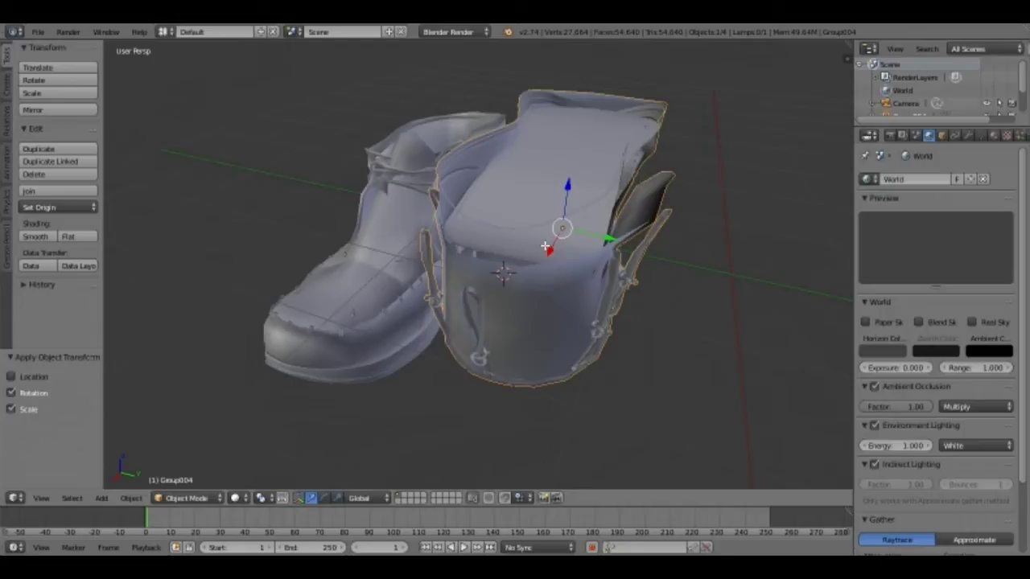
{"action": "key", "text": "Tab"}
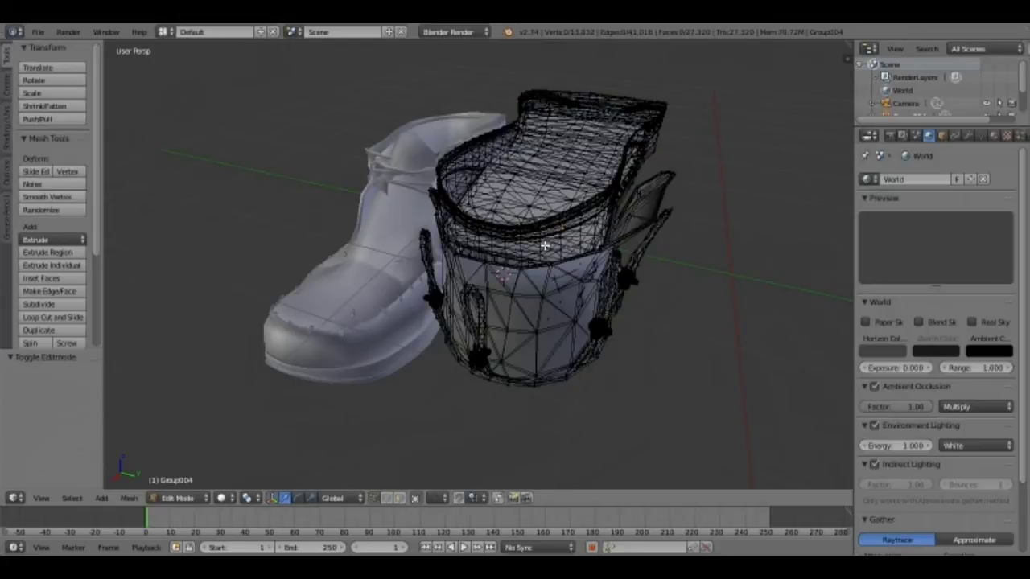
{"action": "key", "text": "a"}
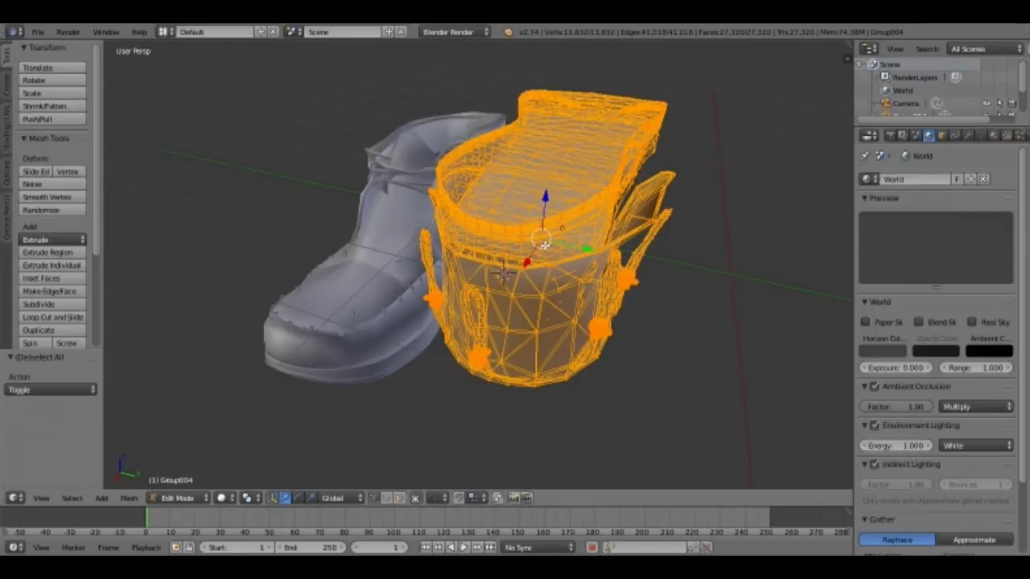
{"action": "key", "text": "ctrl+n"}
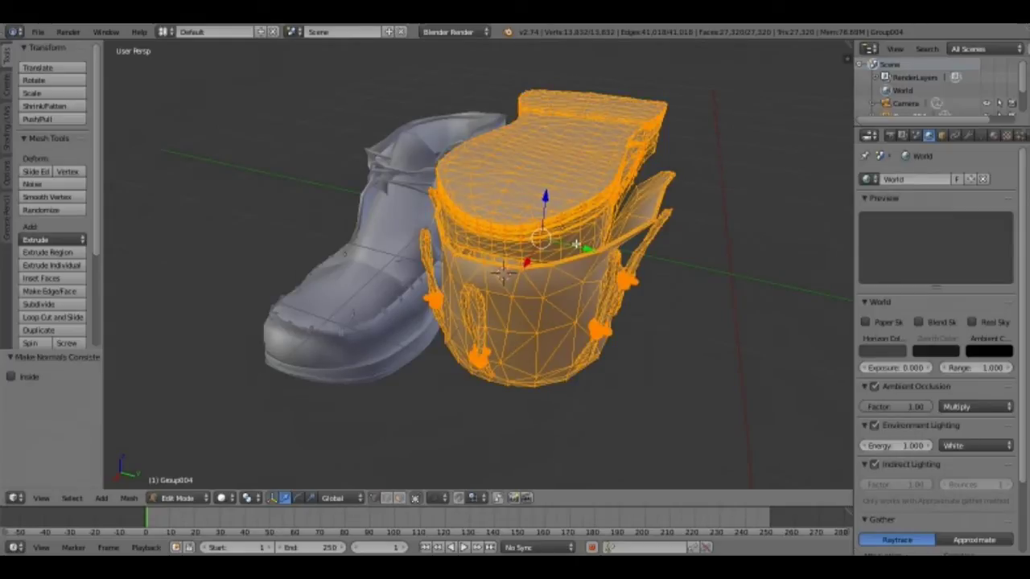
{"action": "key", "text": "Tab"}
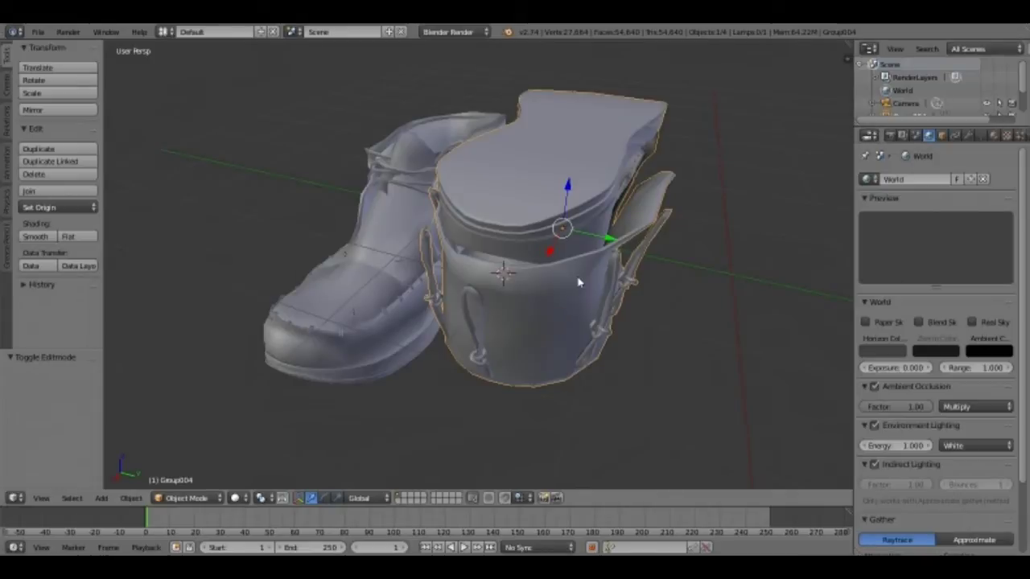
{"action": "middle_click_drag", "start_coordinate": [578, 282], "coordinate": [428, 267]}
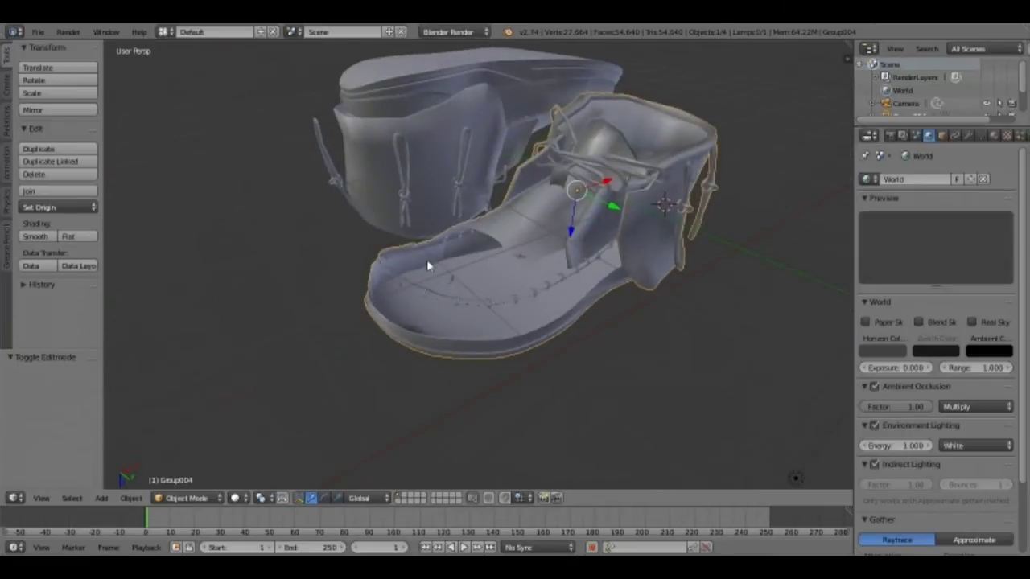
{"action": "scroll", "coordinate": [428, 266], "scroll_direction": "up", "scroll_amount": 1}
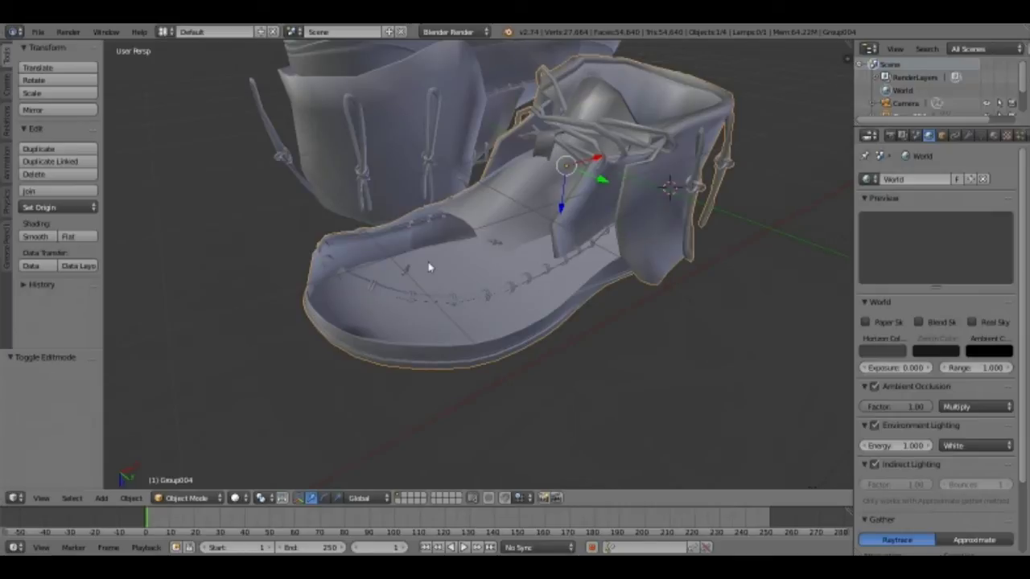
{"action": "mouse_move", "coordinate": [428, 266]}
{"action": "middle_mouse_down"}
{"action": "mouse_move", "coordinate": [851, 246]}
{"action": "mouse_move", "coordinate": [832, 247]}
{"action": "middle_mouse_up"}
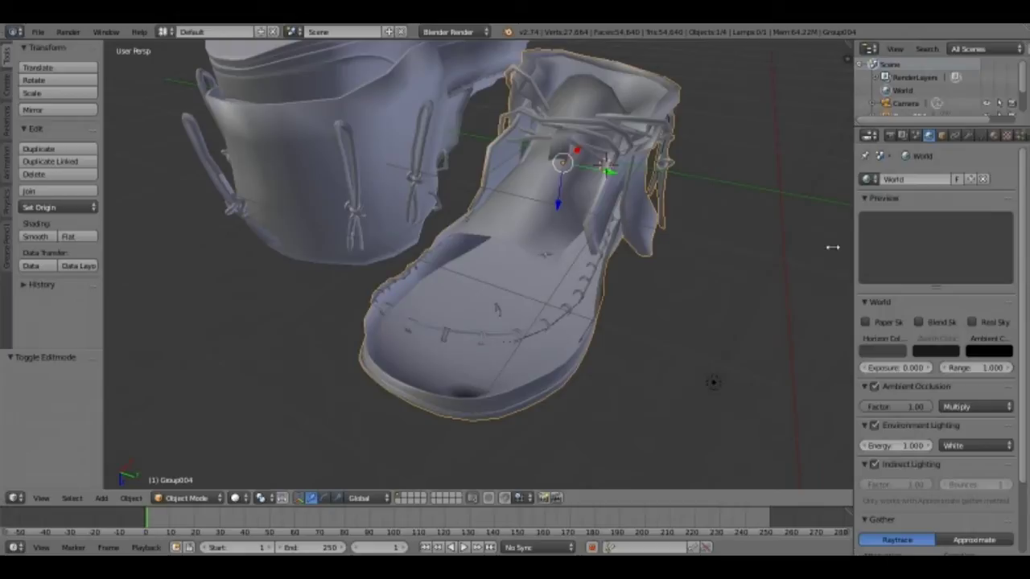
Enlarge the Outliner area and change it to the UV/Image Editor.
{"action": "left_click_drag", "start_coordinate": [832, 247], "coordinate": [768, 248]}
{"action": "left_click_drag", "start_coordinate": [837, 126], "coordinate": [837, 267]}
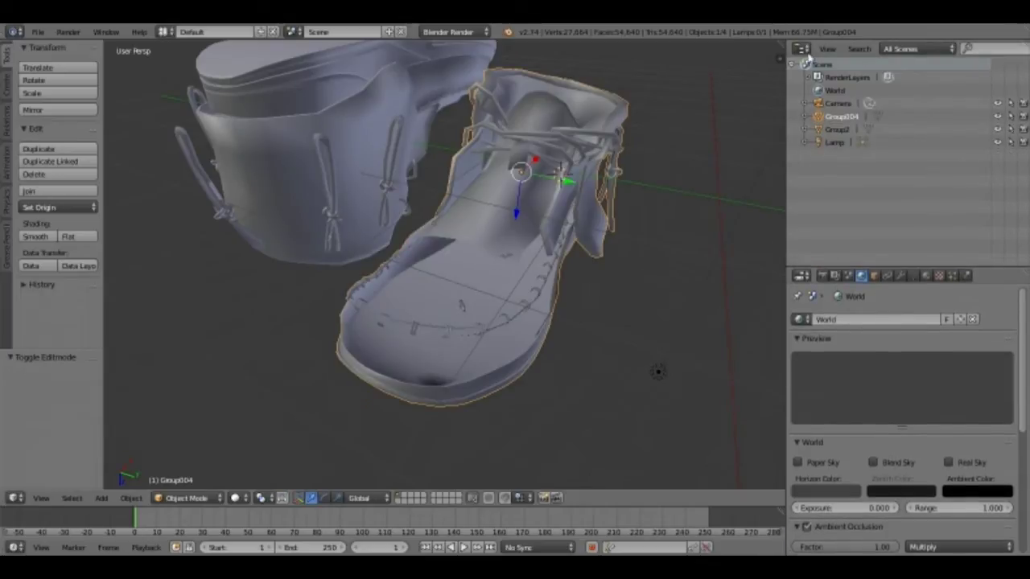
{"action": "left_click", "coordinate": [802, 50]}
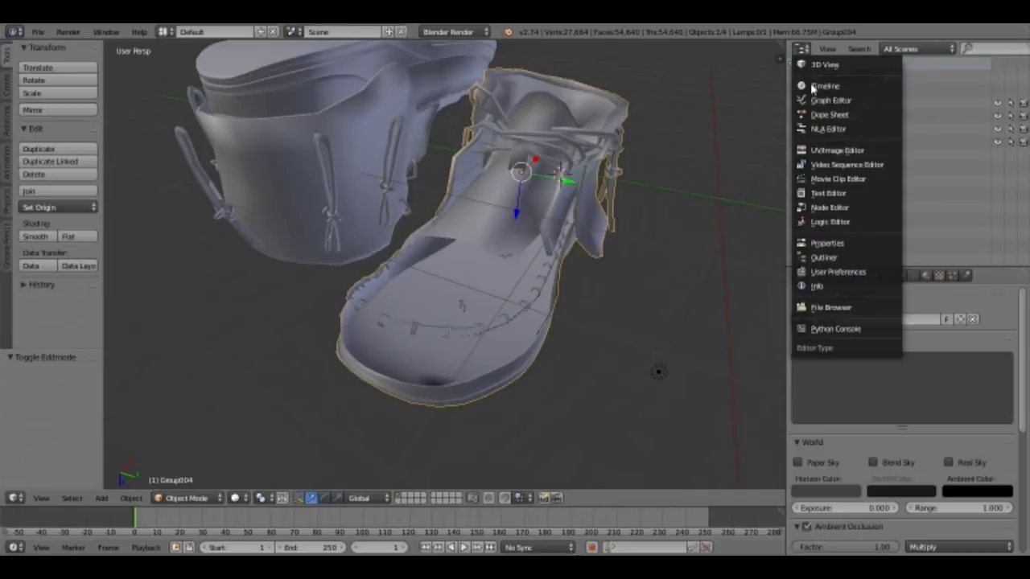
{"action": "left_click", "coordinate": [837, 149]}
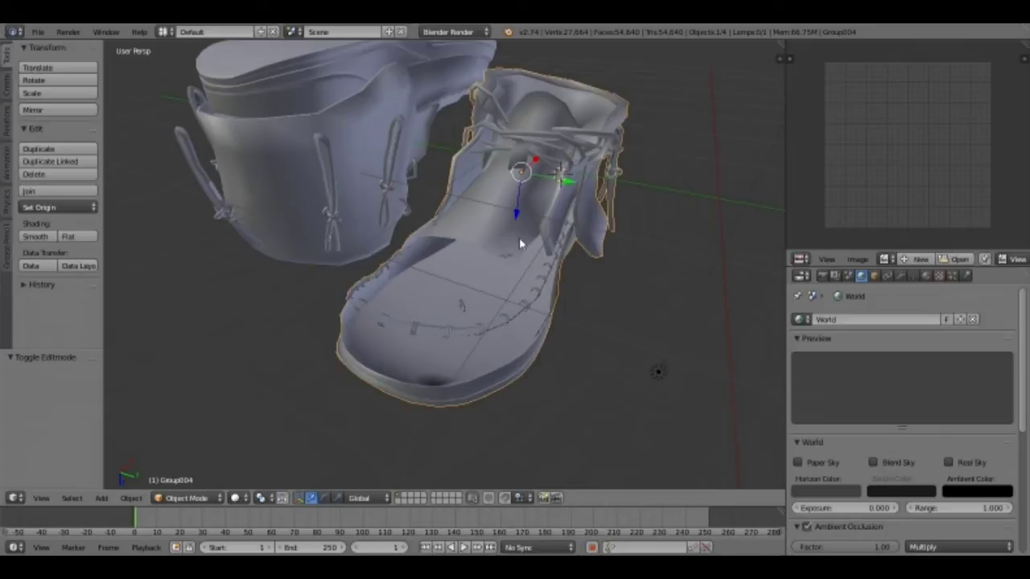
Select the upside-down shoe and select its entire mesh in Edit Mode to display its UV layout.
{"action": "key", "text": "a"}
{"action": "right_click", "coordinate": [506, 221]}
{"action": "key", "text": "Tab"}
{"action": "key", "text": "a"}
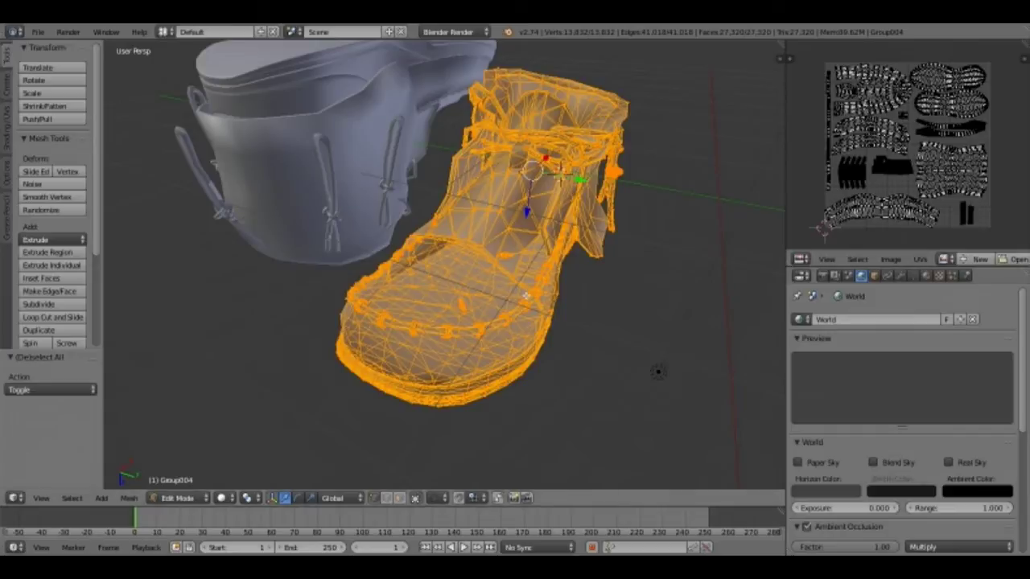
Deselect the whole shoe mesh and keep the UV and mesh selections in sync in the UV/Image Editor.
{"action": "scroll", "coordinate": [658, 371], "scroll_direction": "up", "scroll_amount": 2}
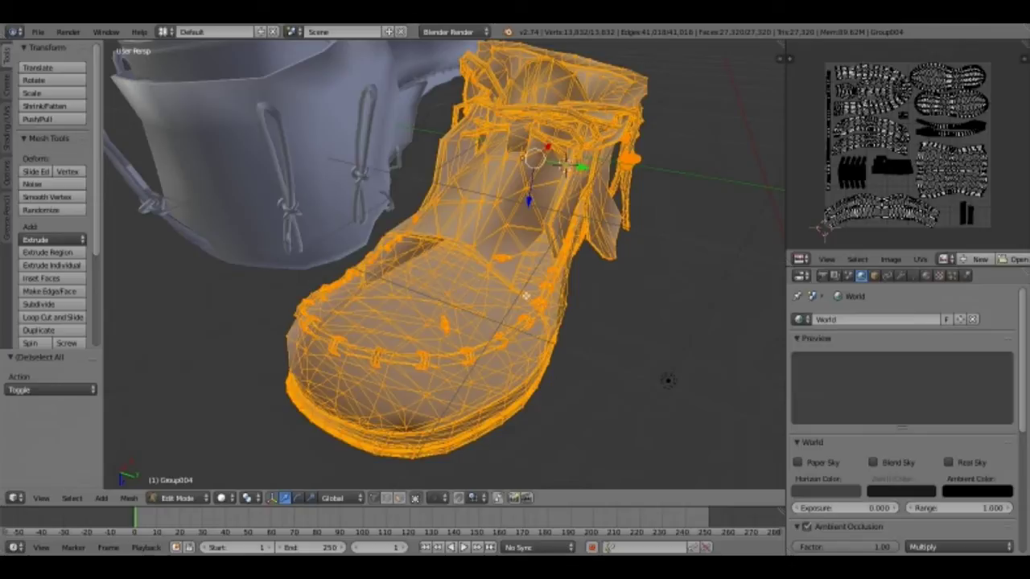
{"action": "key", "text": "a"}
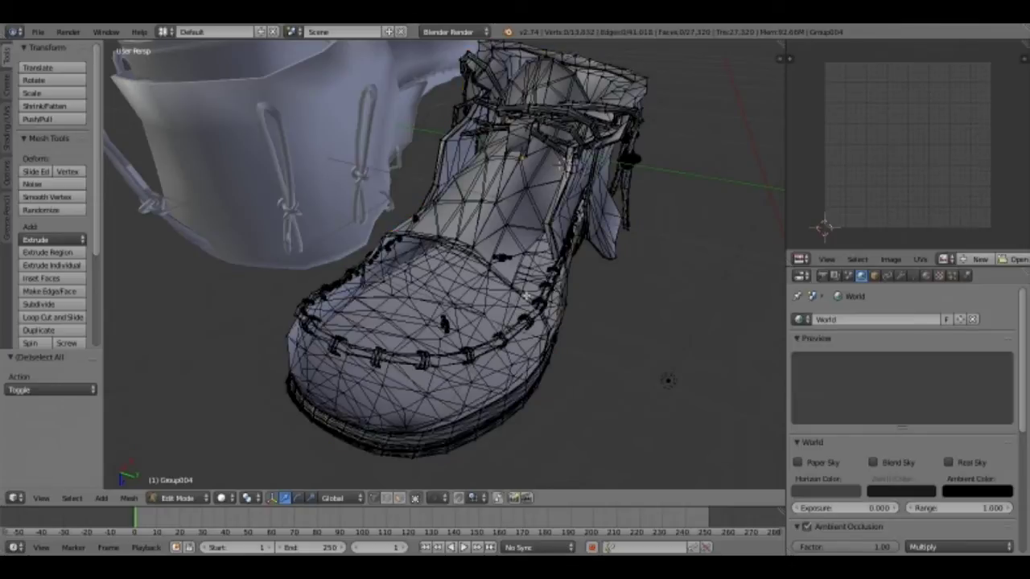
{"action": "key", "text": "a"}
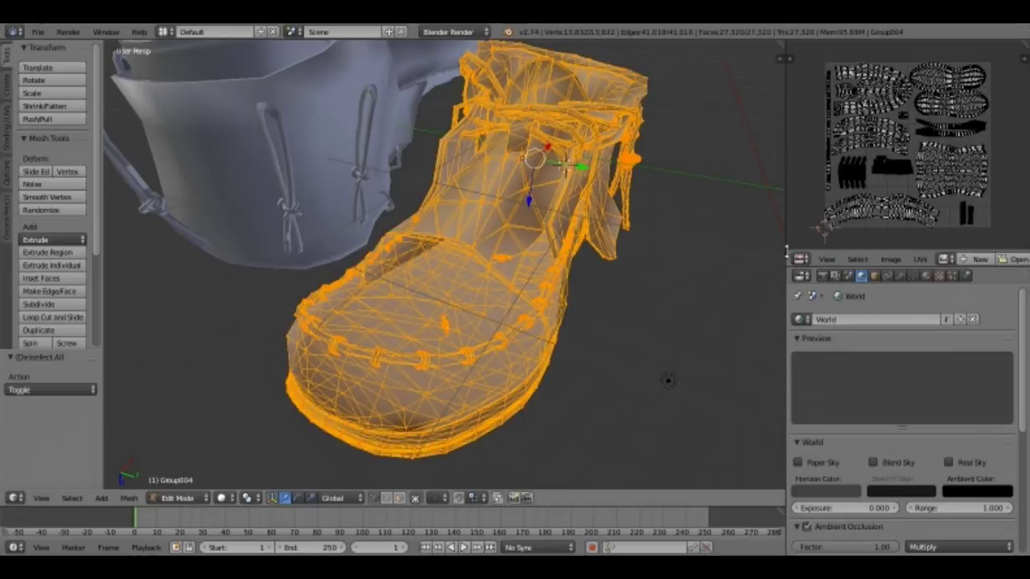
{"action": "key", "text": "a"}
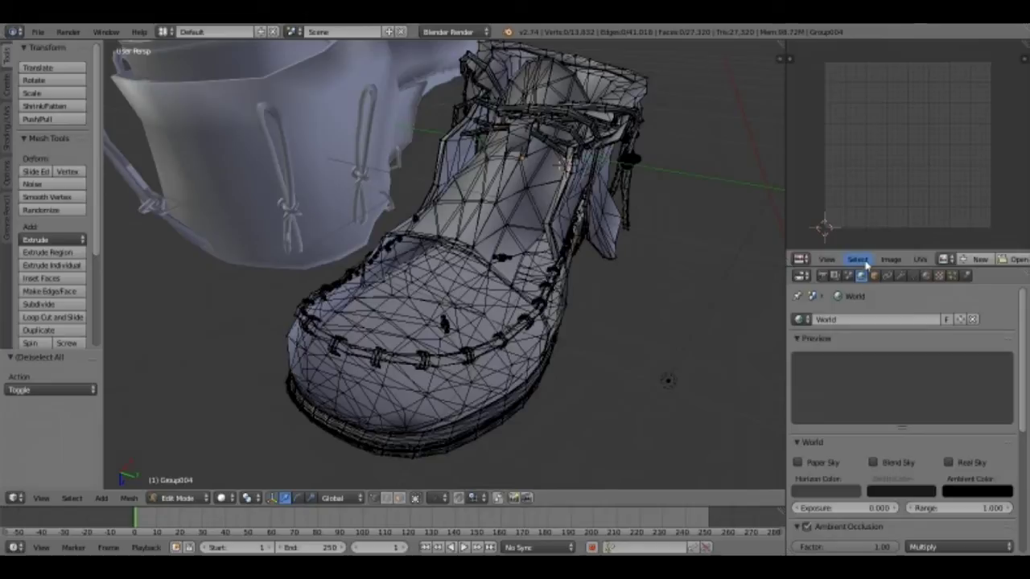
{"action": "scroll", "coordinate": [866, 265], "scroll_direction": "down", "scroll_amount": 1}
{"action": "scroll", "coordinate": [866, 265], "scroll_direction": "down", "scroll_amount": 2}
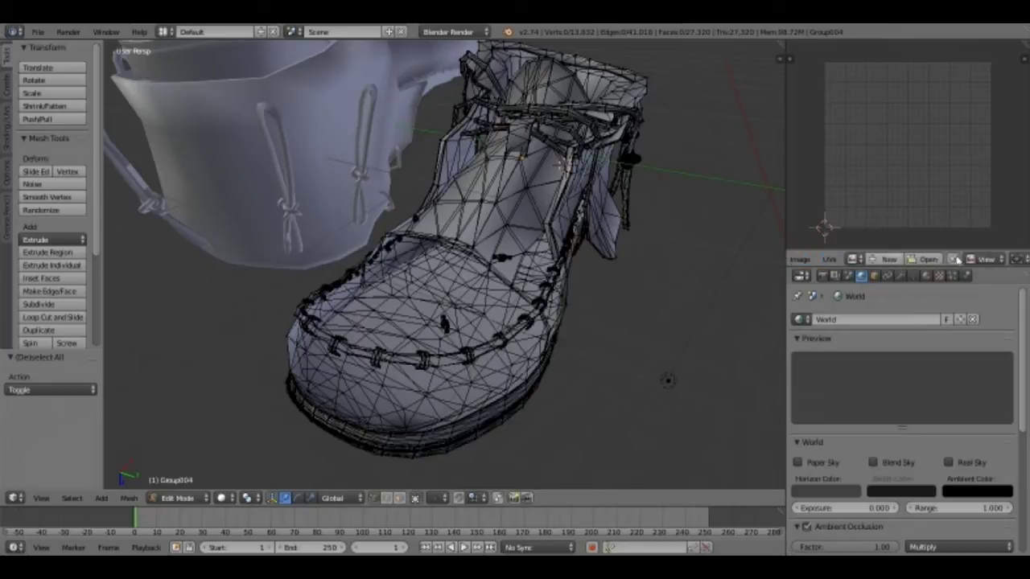
{"action": "scroll", "coordinate": [933, 262], "scroll_direction": "down", "scroll_amount": 2}
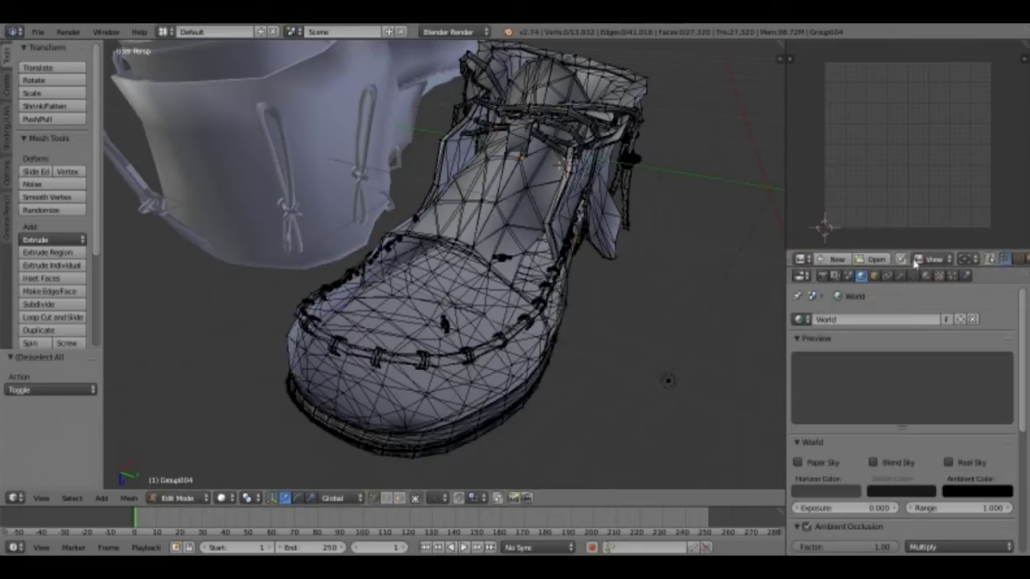
{"action": "left_click", "coordinate": [977, 260]}
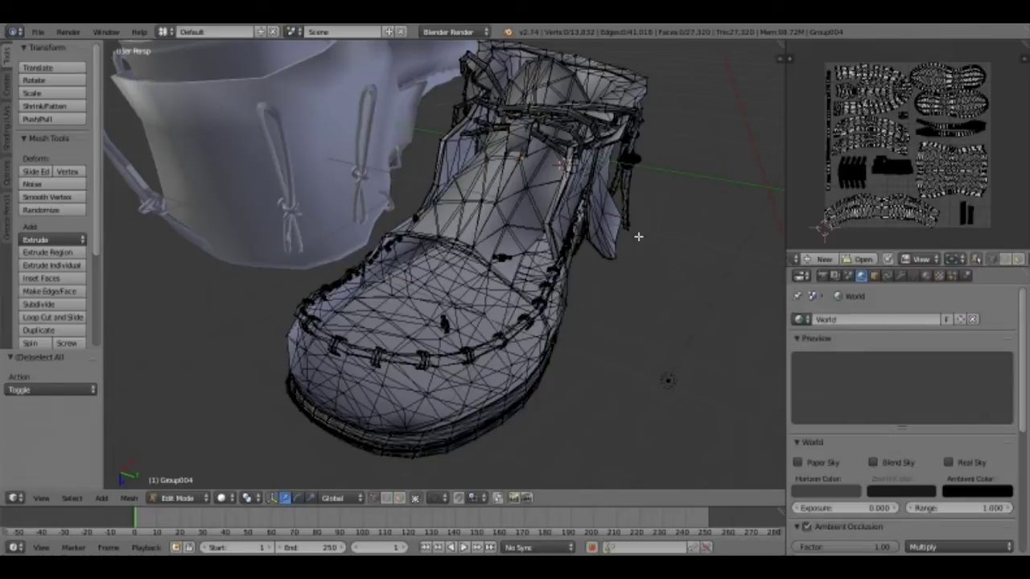
Switch to face selection, select a few faces on top of the shoe's toe and locate them in the UV layout.
{"action": "left_click", "coordinate": [399, 498]}
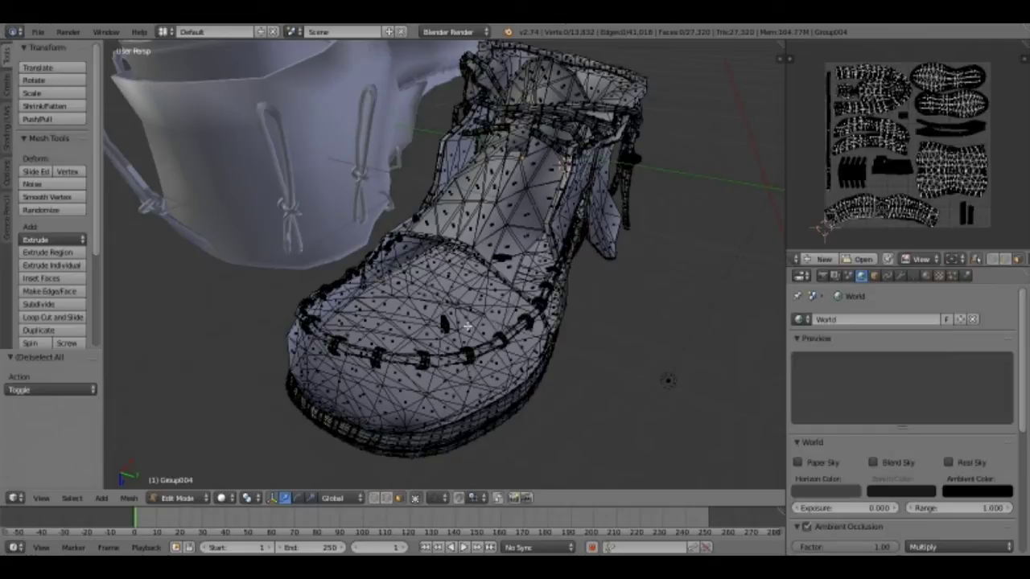
{"action": "right_click", "coordinate": [467, 326]}
{"action": "right_click", "coordinate": [468, 330], "text": "shift"}
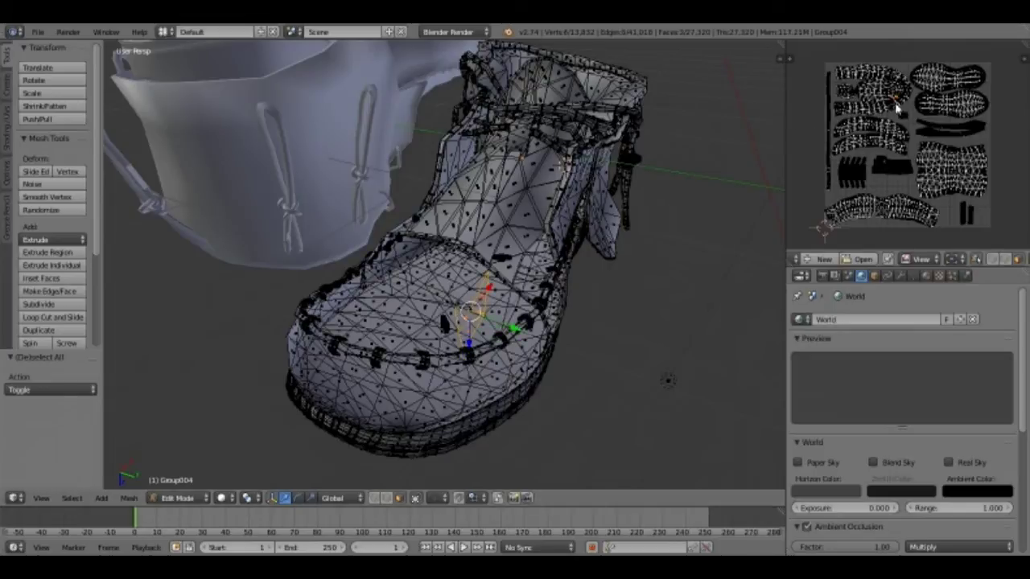
{"action": "scroll", "coordinate": [897, 107], "scroll_direction": "up", "scroll_amount": 5}
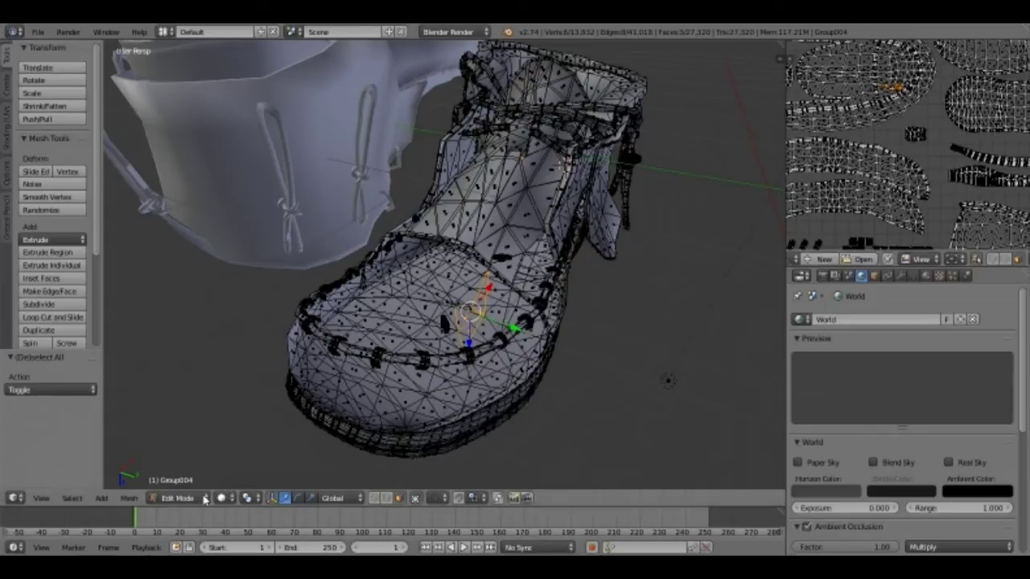
Change the 3D View area to the UV/Image Editor to work on the shoe's UV layout at a larger size.
{"action": "left_click", "coordinate": [14, 498]}
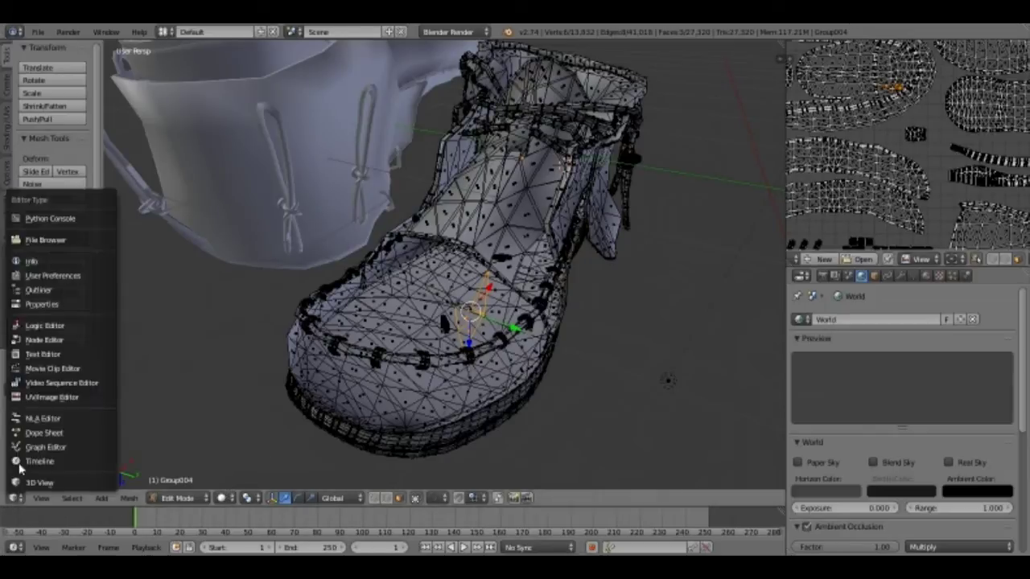
{"action": "left_click", "coordinate": [45, 396]}
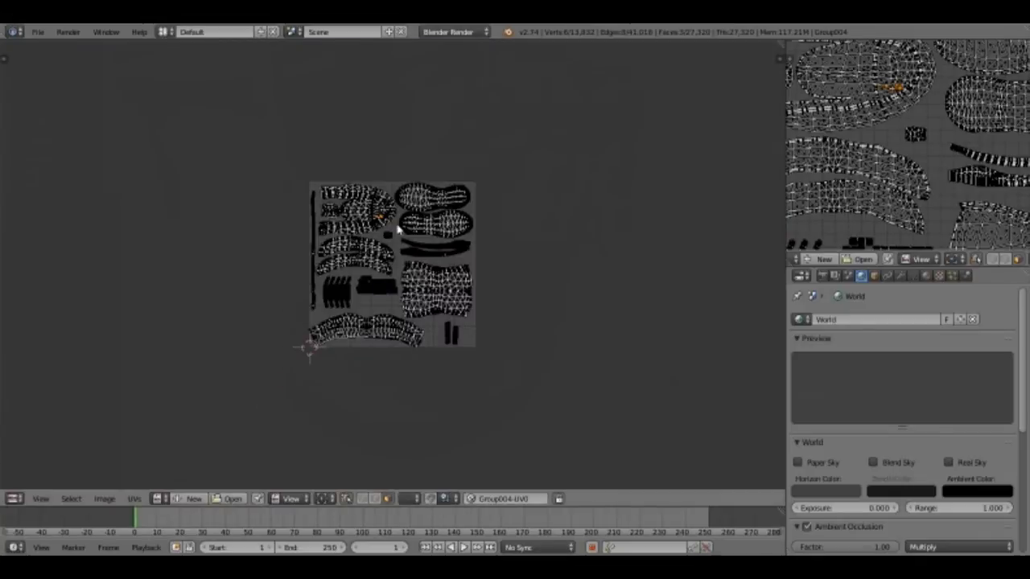
{"action": "scroll", "coordinate": [397, 230], "scroll_direction": "up", "scroll_amount": 7}
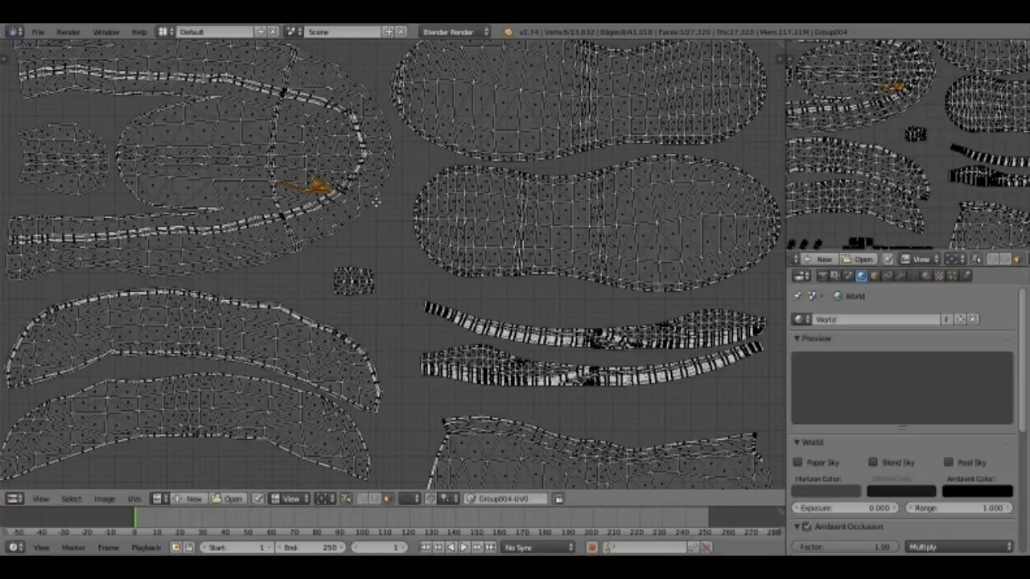
{"action": "middle_click_drag", "start_coordinate": [376, 202], "coordinate": [468, 247]}
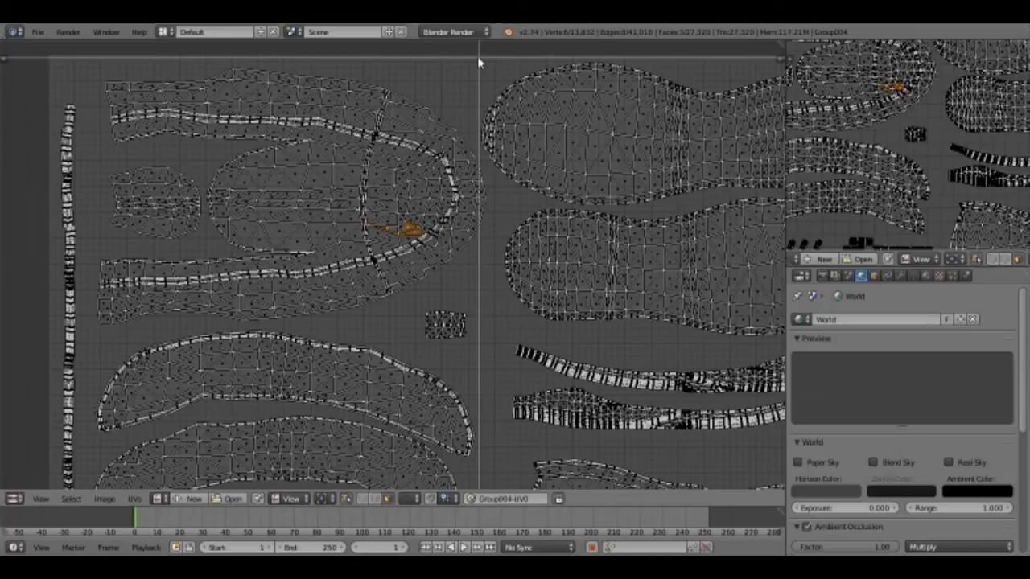
Border-select all faces of the large UV island that contains the selected toe faces, including its tongue and both side strips.
{"action": "left_click_drag", "start_coordinate": [460, 73], "coordinate": [301, 305]}
{"action": "key", "text": "b"}
{"action": "left_click_drag", "start_coordinate": [489, 179], "coordinate": [460, 242]}
{"action": "key", "text": "b"}
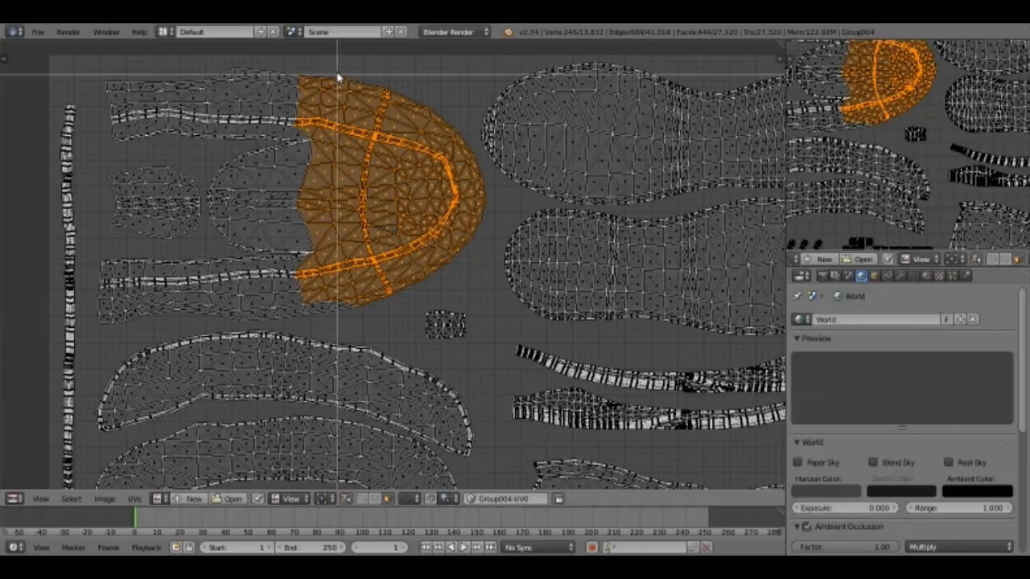
{"action": "left_click_drag", "start_coordinate": [337, 64], "coordinate": [103, 156]}
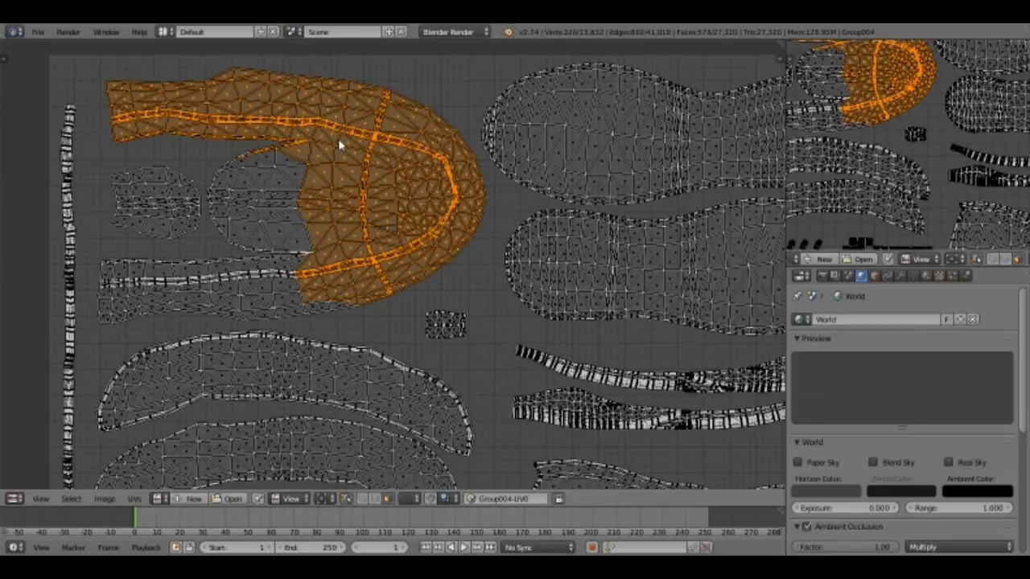
{"action": "key", "text": "b"}
{"action": "left_click_drag", "start_coordinate": [350, 92], "coordinate": [201, 277]}
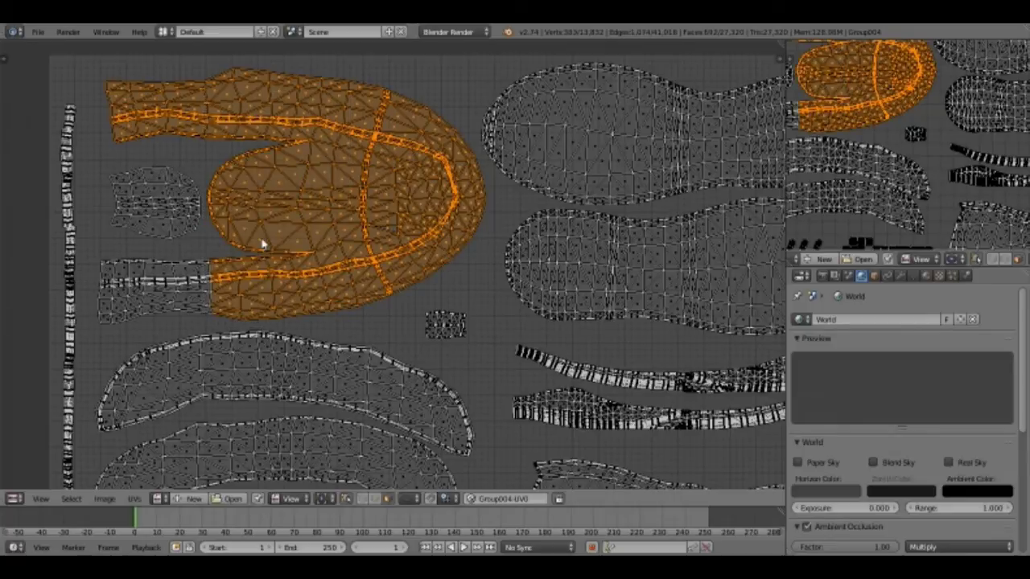
{"action": "key", "text": "b"}
{"action": "left_click_drag", "start_coordinate": [242, 240], "coordinate": [92, 316]}
{"action": "key", "text": "b"}
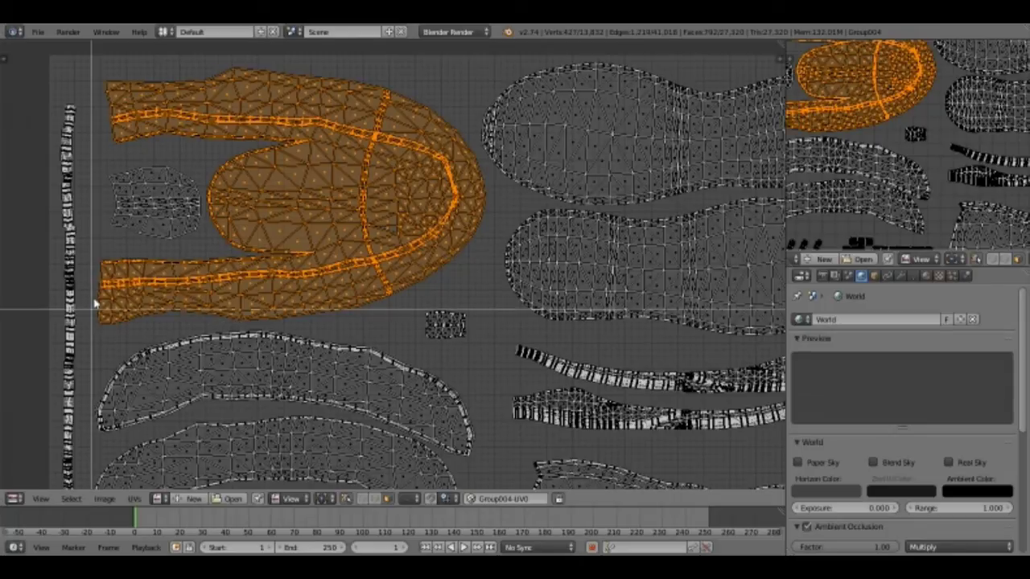
{"action": "left_click_drag", "start_coordinate": [94, 258], "coordinate": [149, 327]}
Change the large UV/Image Editor area back to the 3D View and look at the selected faces on the shoe.
{"action": "left_click", "coordinate": [16, 499]}
{"action": "left_click", "coordinate": [24, 484]}
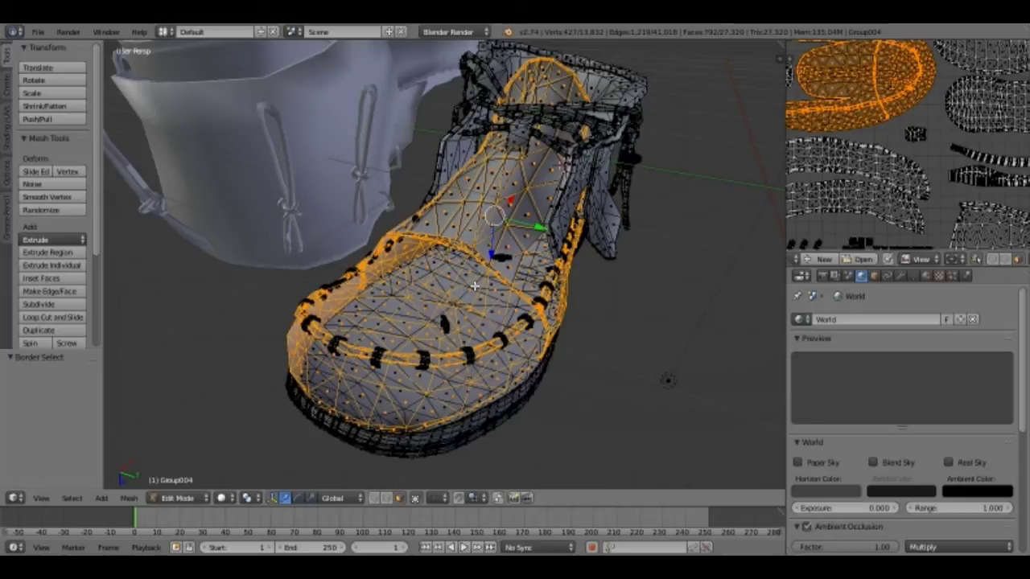
{"action": "middle_click_drag", "start_coordinate": [475, 286], "coordinate": [451, 310]}
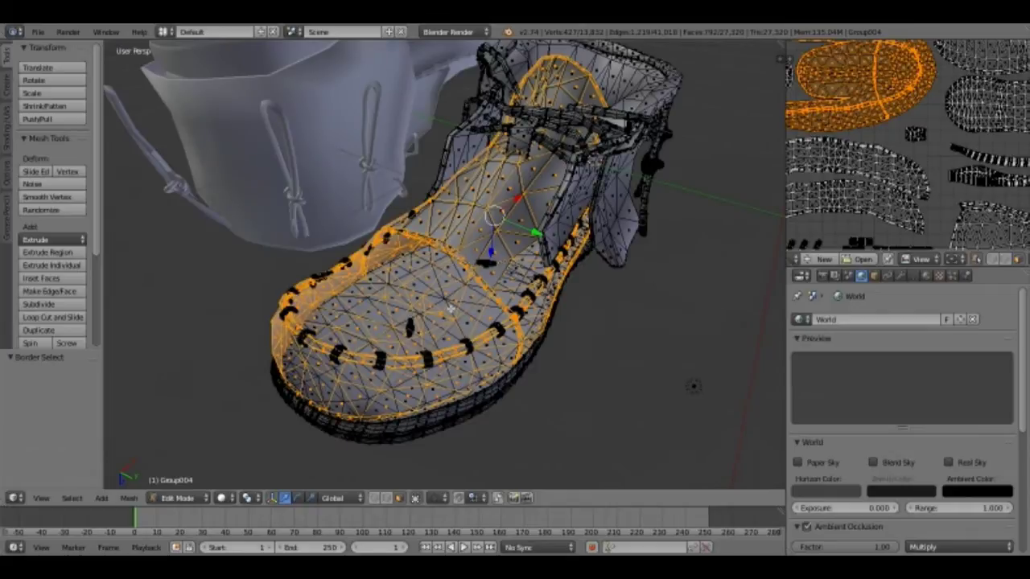
Recalculate the normals of the selected toe and tongue faces to the outside and flip them.
{"action": "key", "text": "ctrl+n"}
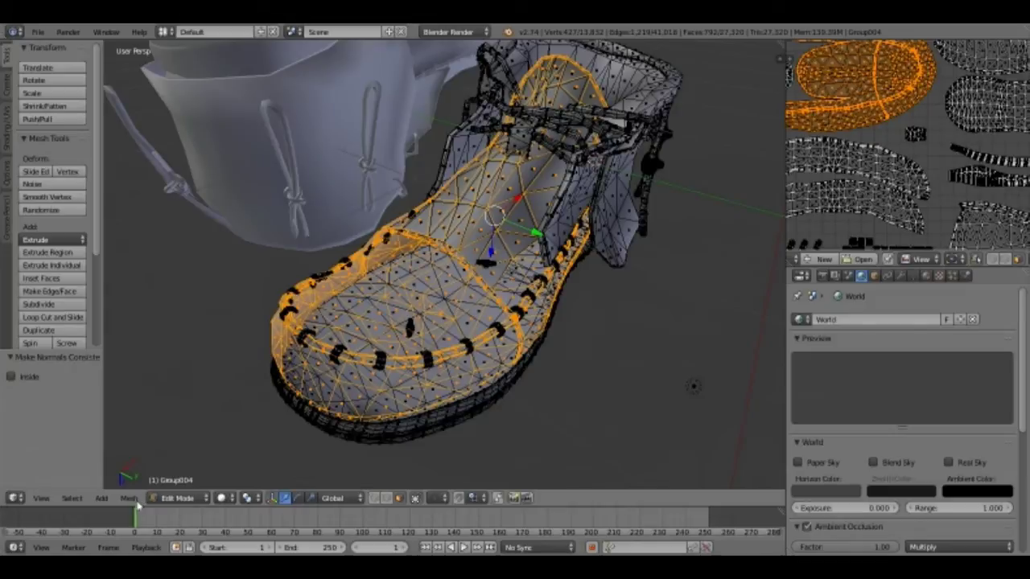
{"action": "left_click", "coordinate": [134, 499]}
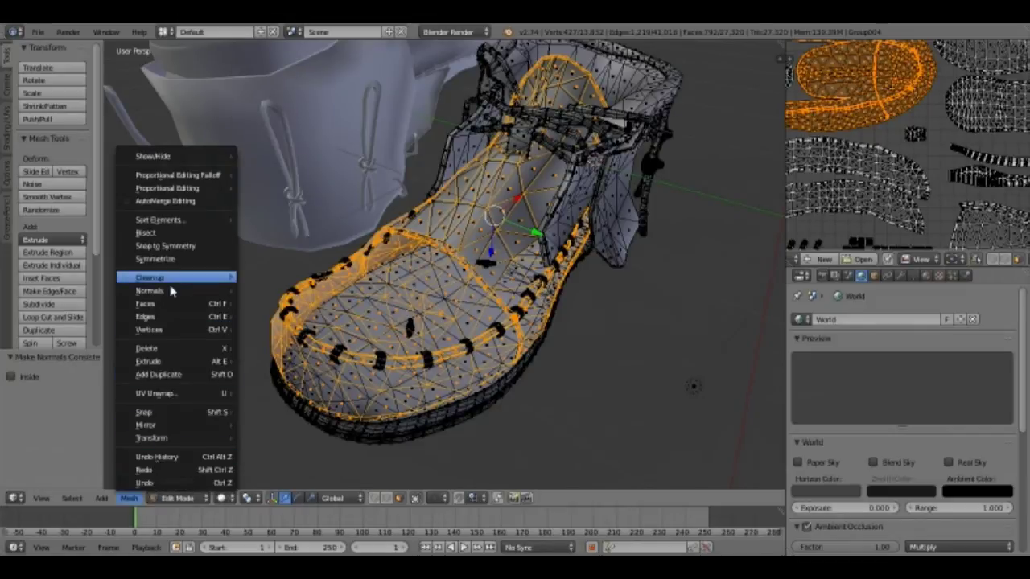
{"action": "mouse_move", "coordinate": [169, 290]}
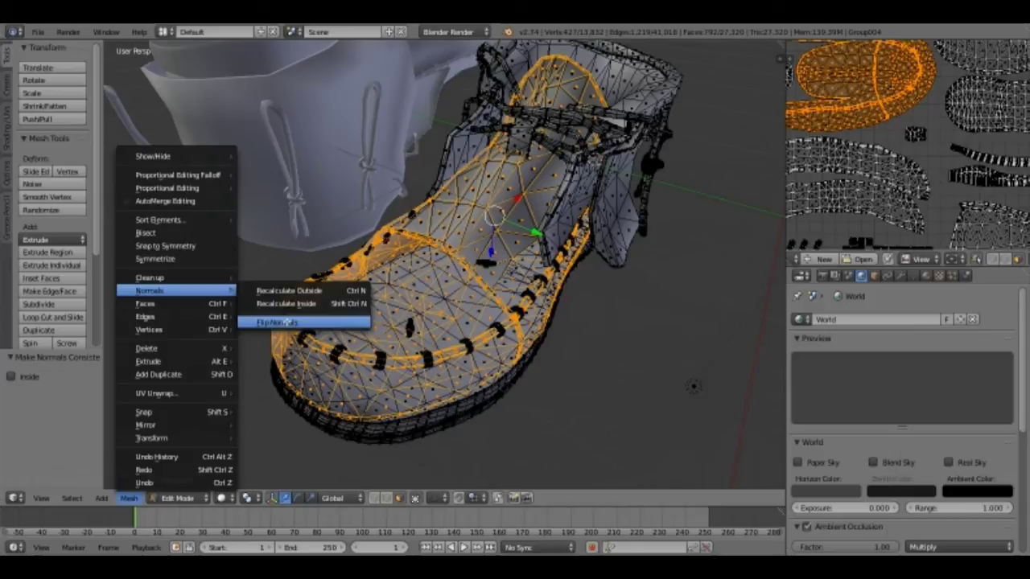
{"action": "left_click", "coordinate": [278, 322]}
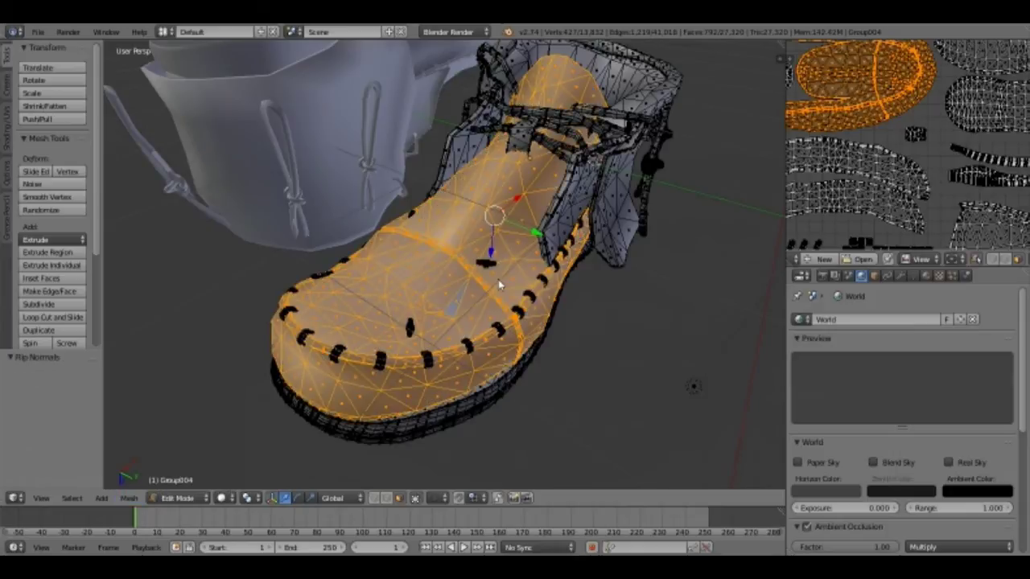
Return to Object Mode and inspect the shaded surfaces of both shoes from several sides.
{"action": "key", "text": "Tab"}
{"action": "mouse_move", "coordinate": [541, 245]}
{"action": "middle_mouse_down"}
{"action": "mouse_move", "coordinate": [542, 278]}
{"action": "mouse_move", "coordinate": [512, 280]}
{"action": "mouse_move", "coordinate": [667, 228]}
{"action": "mouse_move", "coordinate": [419, 145]}
{"action": "mouse_move", "coordinate": [457, 103]}
{"action": "mouse_move", "coordinate": [273, 158]}
{"action": "mouse_move", "coordinate": [356, 210]}
{"action": "mouse_move", "coordinate": [602, 225]}
{"action": "mouse_move", "coordinate": [543, 223]}
{"action": "mouse_move", "coordinate": [509, 197]}
{"action": "mouse_move", "coordinate": [660, 249]}
{"action": "mouse_move", "coordinate": [683, 230]}
{"action": "mouse_move", "coordinate": [708, 177]}
{"action": "mouse_move", "coordinate": [628, 122]}
{"action": "mouse_move", "coordinate": [651, 214]}
{"action": "mouse_move", "coordinate": [505, 232]}
{"action": "mouse_move", "coordinate": [549, 249]}
{"action": "middle_mouse_up"}
{"action": "scroll", "coordinate": [550, 248], "scroll_direction": "up", "scroll_amount": 3}
{"action": "scroll", "coordinate": [549, 249], "scroll_direction": "down", "scroll_amount": 5}
{"action": "middle_click_drag", "start_coordinate": [531, 161], "coordinate": [350, 269]}
{"action": "scroll", "coordinate": [350, 269], "scroll_direction": "up", "scroll_amount": 2}
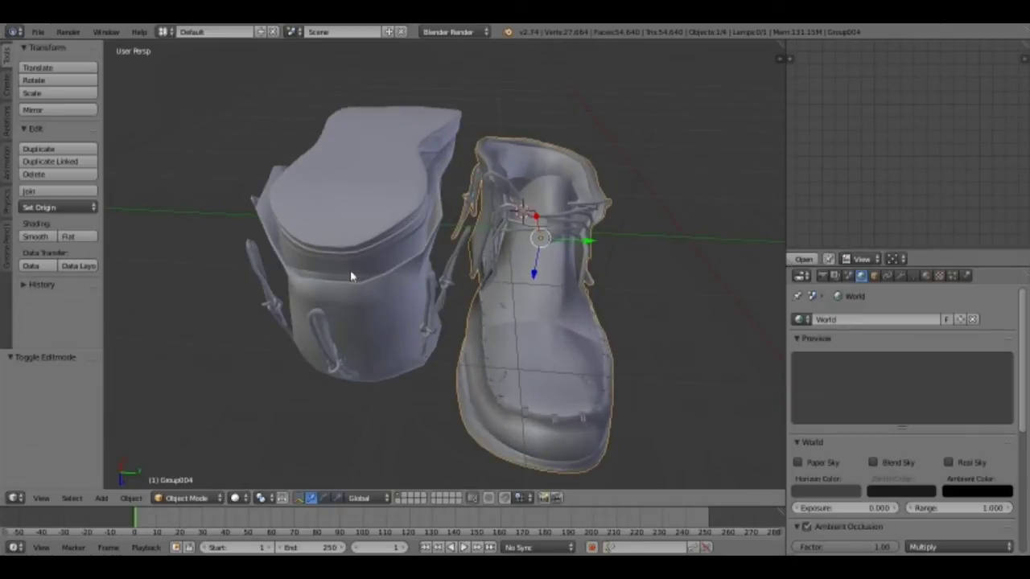
{"action": "middle_click_drag", "start_coordinate": [351, 276], "coordinate": [515, 305]}
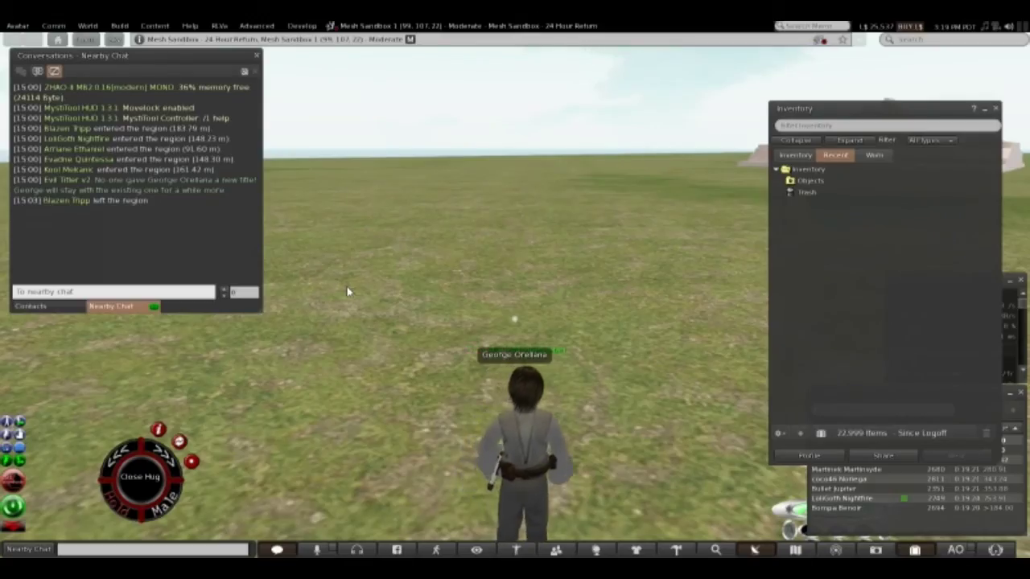
Switch to the Second Life viewer and load the exported shoe file for a mesh model upload.
{"action": "left_click", "coordinate": [117, 26]}
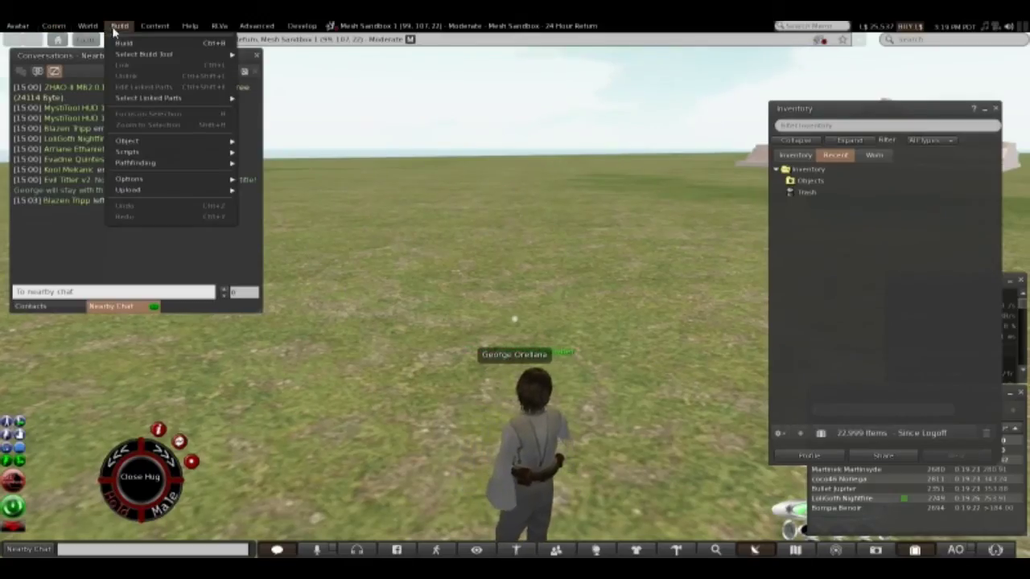
{"action": "mouse_move", "coordinate": [145, 196]}
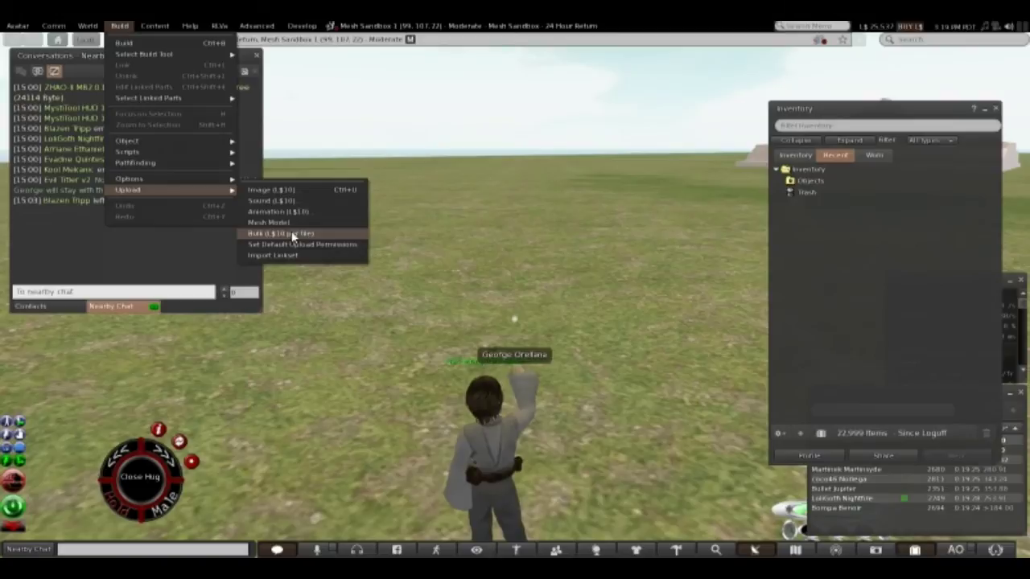
{"action": "left_click", "coordinate": [269, 222]}
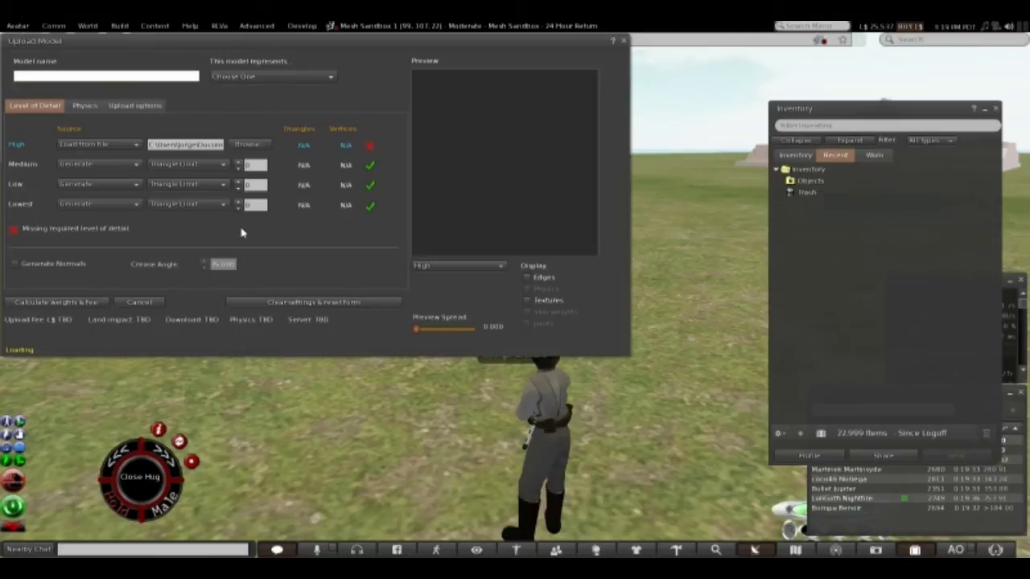
Rotate the shoes in the upload preview and calculate the model's weights and fee.
{"action": "mouse_move", "coordinate": [505, 162]}
{"action": "left_mouse_down"}
{"action": "mouse_move", "coordinate": [519, 100]}
{"action": "mouse_move", "coordinate": [555, 98]}
{"action": "mouse_move", "coordinate": [531, 148]}
{"action": "mouse_move", "coordinate": [587, 131]}
{"action": "mouse_move", "coordinate": [527, 163]}
{"action": "mouse_move", "coordinate": [589, 169]}
{"action": "mouse_move", "coordinate": [523, 164]}
{"action": "left_mouse_up"}
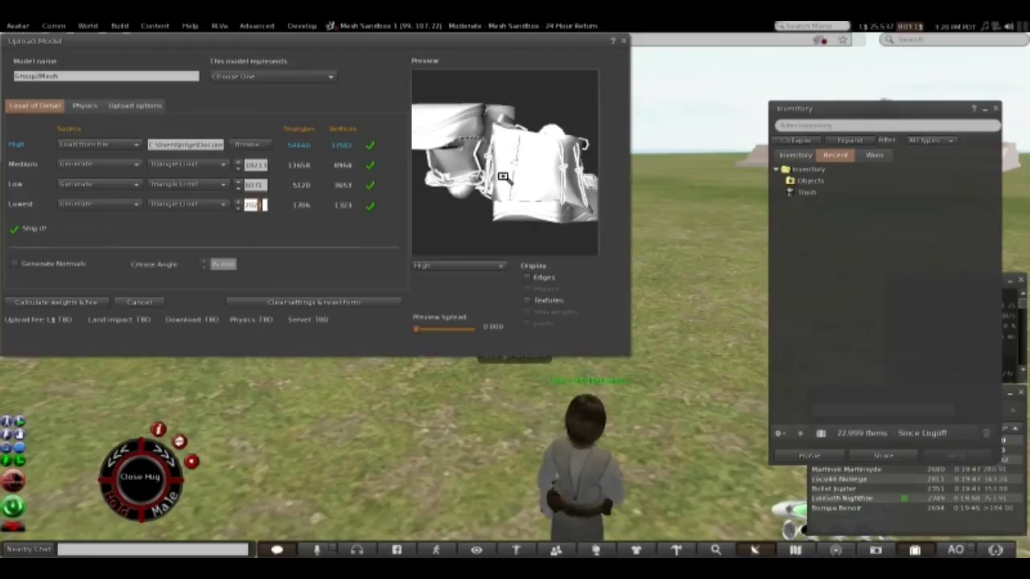
{"action": "left_click_drag", "start_coordinate": [502, 176], "coordinate": [579, 177]}
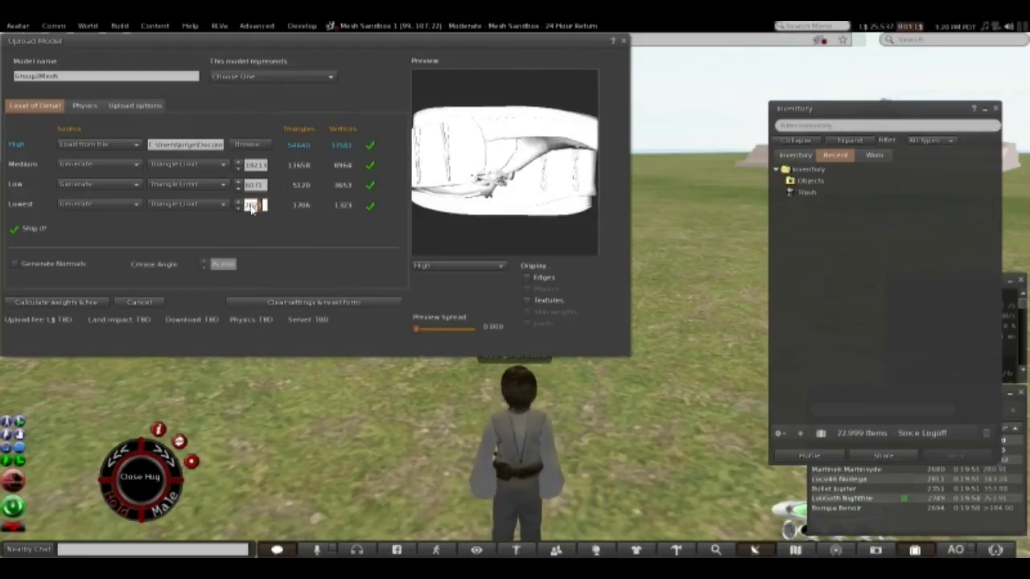
{"action": "left_click", "coordinate": [64, 302]}
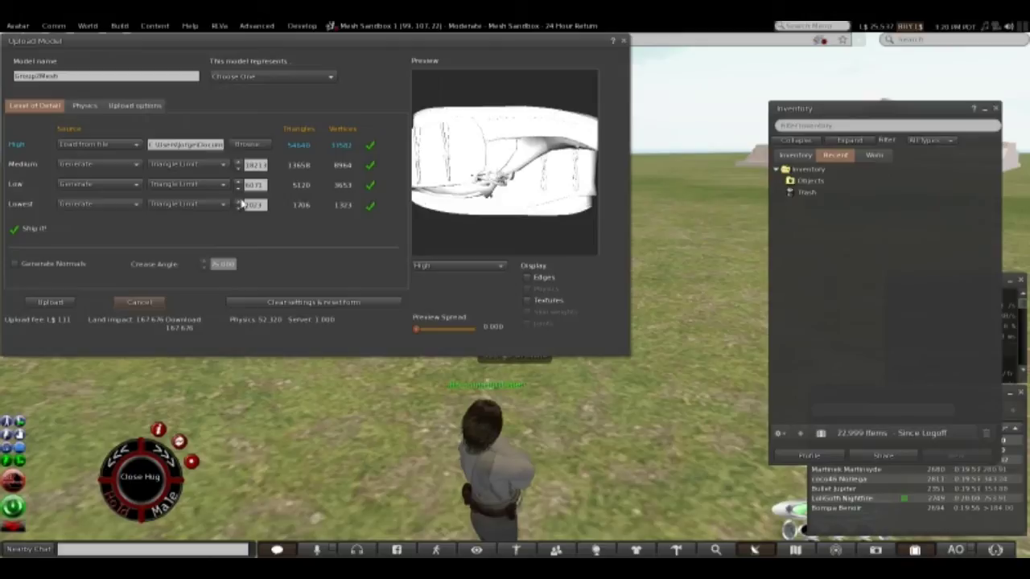
Set the triangle limits of the Lowest and Low levels of detail to 0.
{"action": "left_click", "coordinate": [256, 205]}
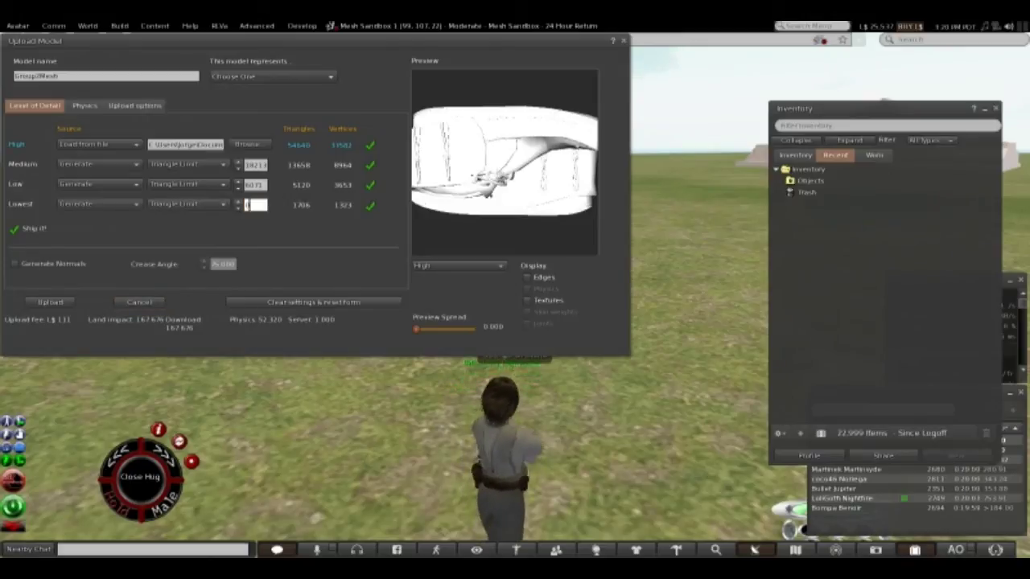
{"action": "double_click", "coordinate": [256, 185]}
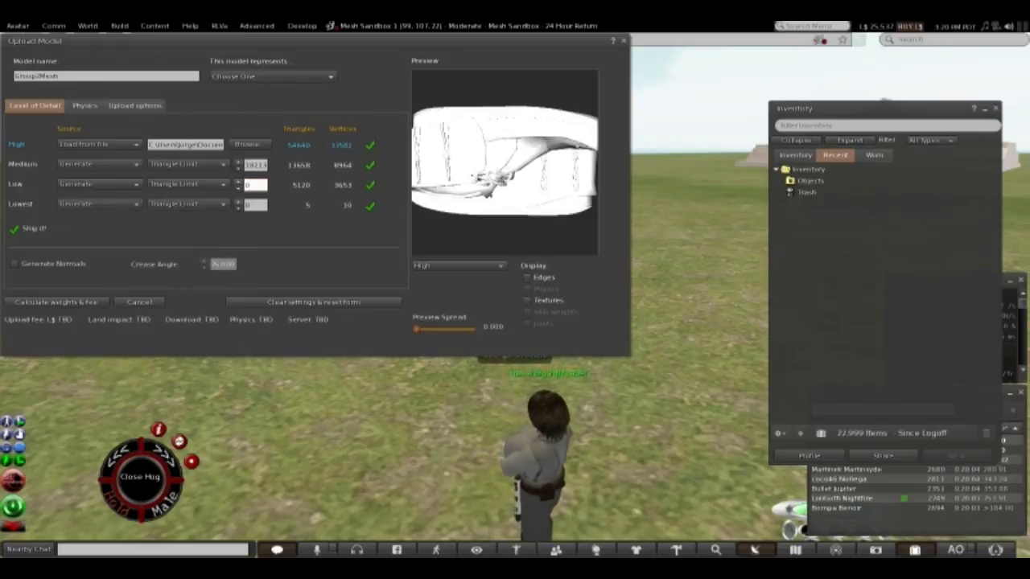
{"action": "key", "text": "Tab"}
Set the model's upload scale to 0.2 and upload it after recalculating the weights and fee.
{"action": "left_click", "coordinate": [146, 107]}
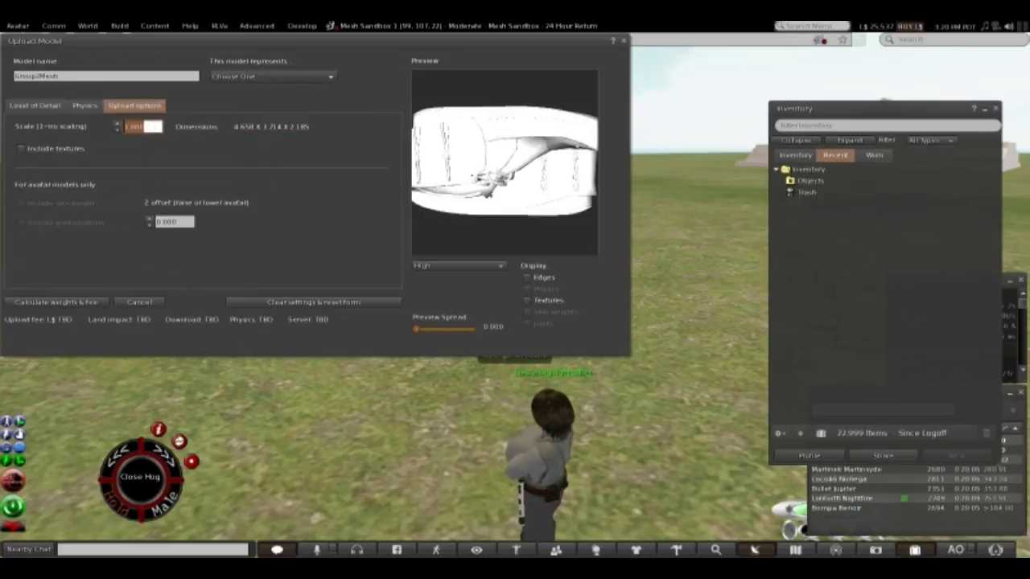
{"action": "key", "text": "BackSpace"}
{"action": "type", "text": "0.2"}
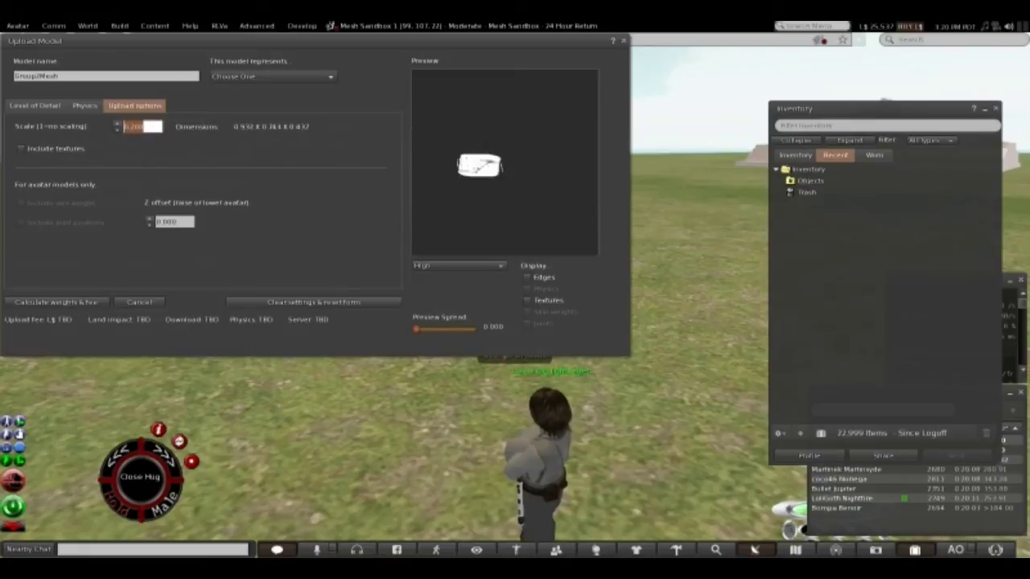
{"action": "left_click", "coordinate": [64, 301]}
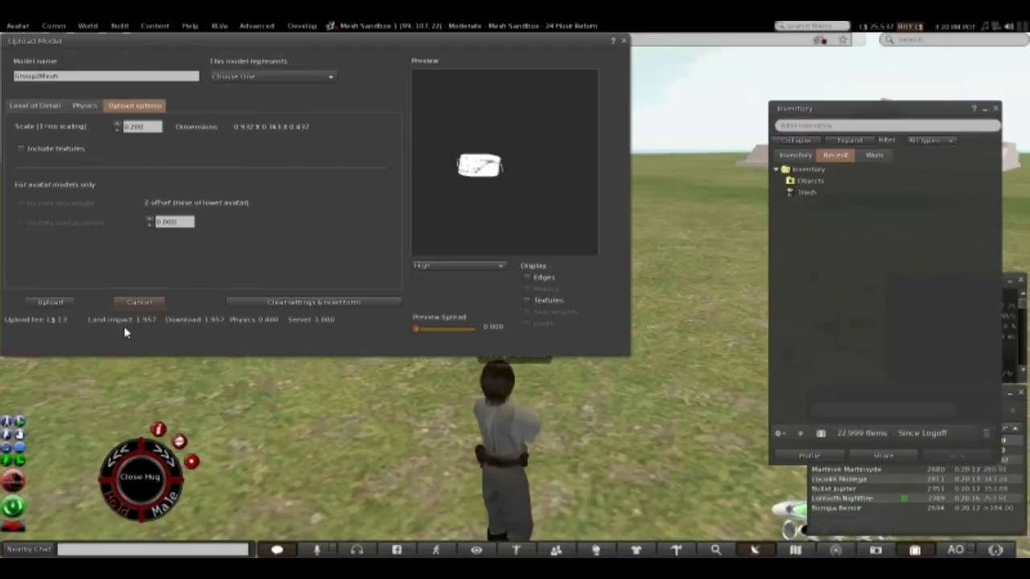
{"action": "left_click", "coordinate": [50, 303]}
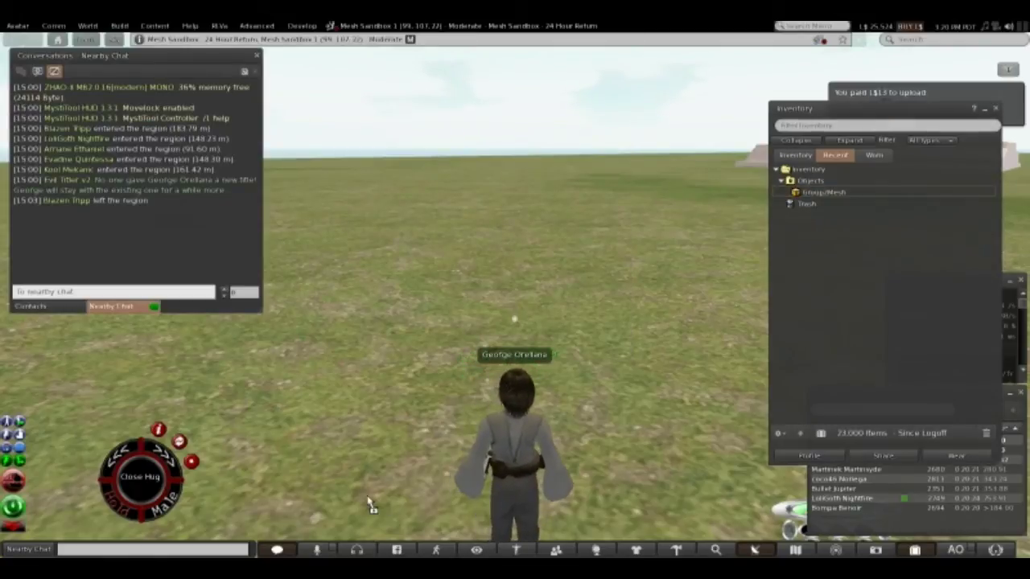
Place the uploaded shoes on the ground beside the avatar and inspect them from close up and far away.
{"action": "left_click_drag", "start_coordinate": [446, 487], "coordinate": [515, 481]}
{"action": "left_click_drag", "start_coordinate": [515, 302], "coordinate": [684, 318], "text": "alt"}
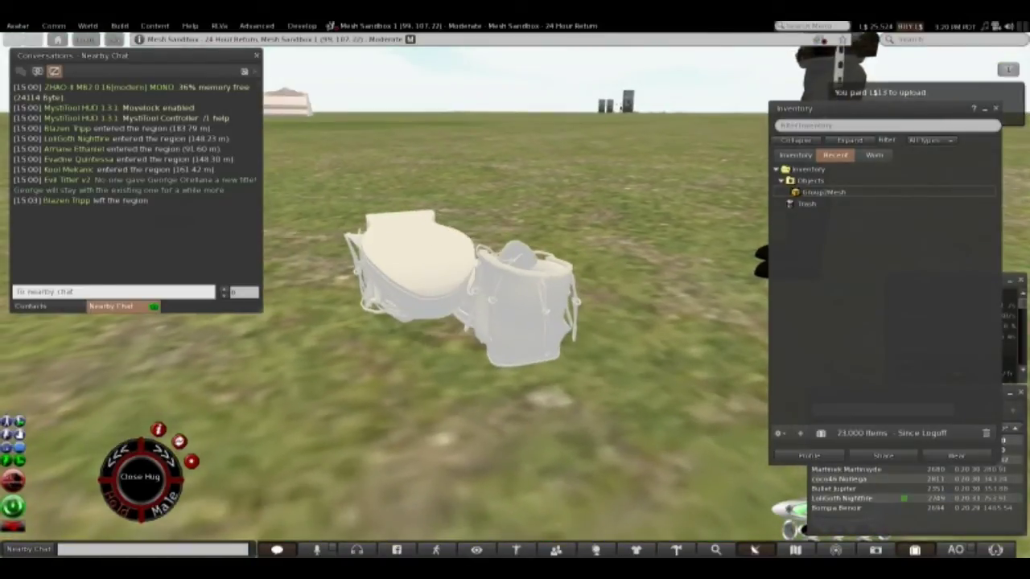
{"action": "left_click_drag", "start_coordinate": [515, 301], "coordinate": [579, 330], "text": "ctrl+alt"}
{"action": "left_click_drag", "start_coordinate": [515, 290], "coordinate": [550, 255], "text": "alt"}
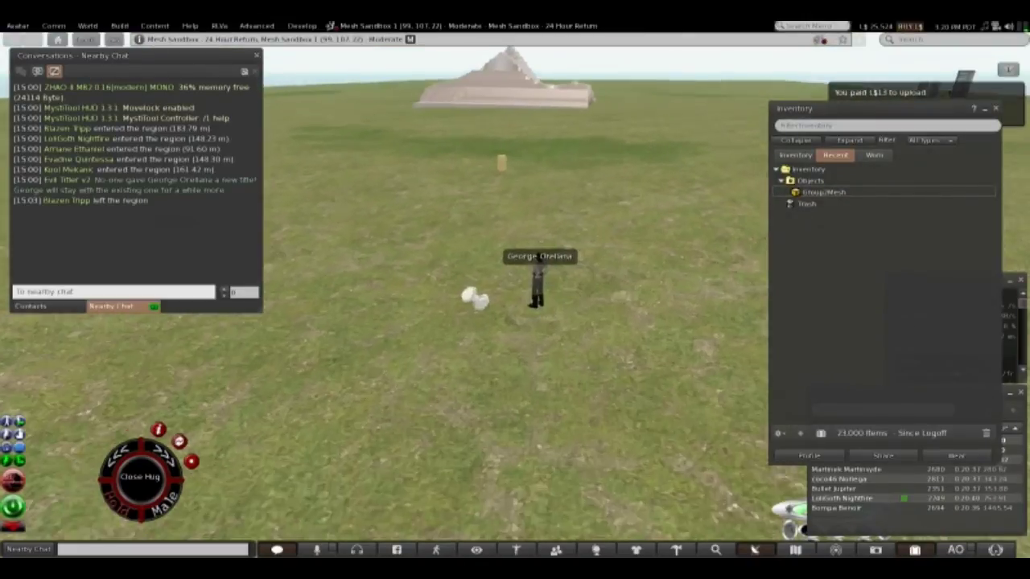
{"action": "key", "text": "Escape"}
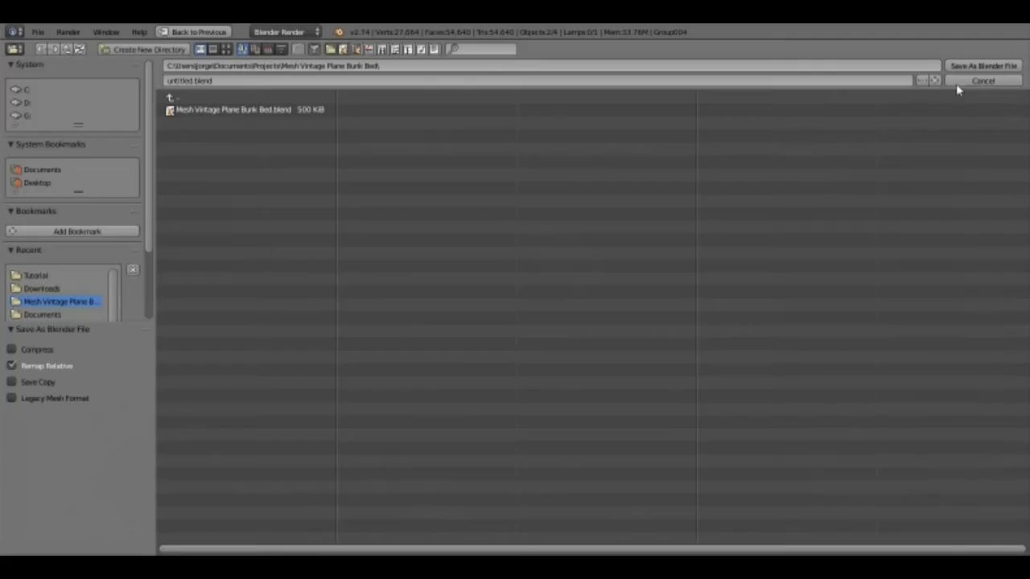
Switch to Blender, dismiss the save dialog and export only the selected shoes in Wavefront OBJ format to the Tutorial folder.
{"action": "left_click", "coordinate": [959, 82]}
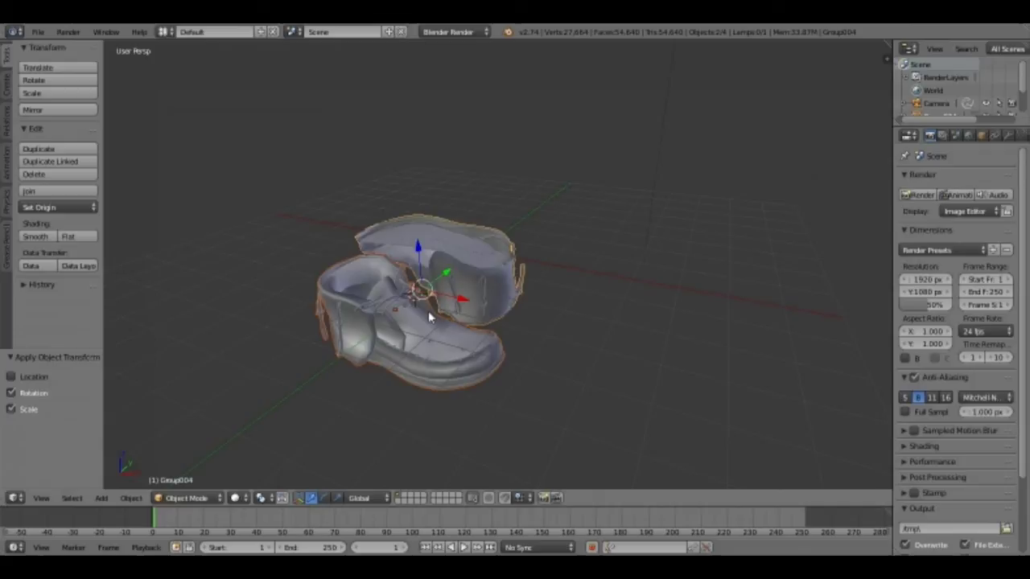
{"action": "middle_click_drag", "start_coordinate": [426, 312], "coordinate": [346, 310]}
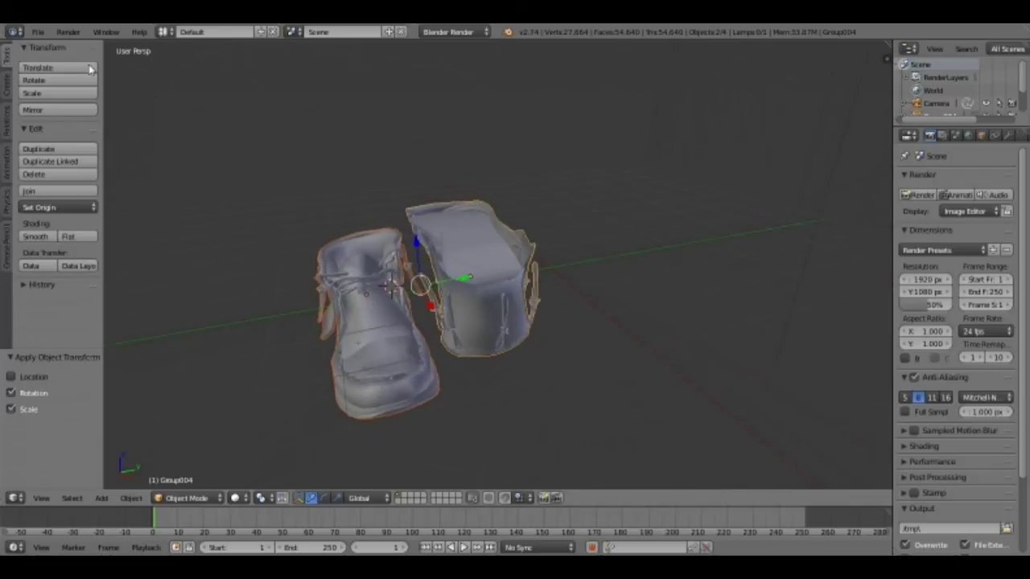
{"action": "left_click", "coordinate": [38, 32]}
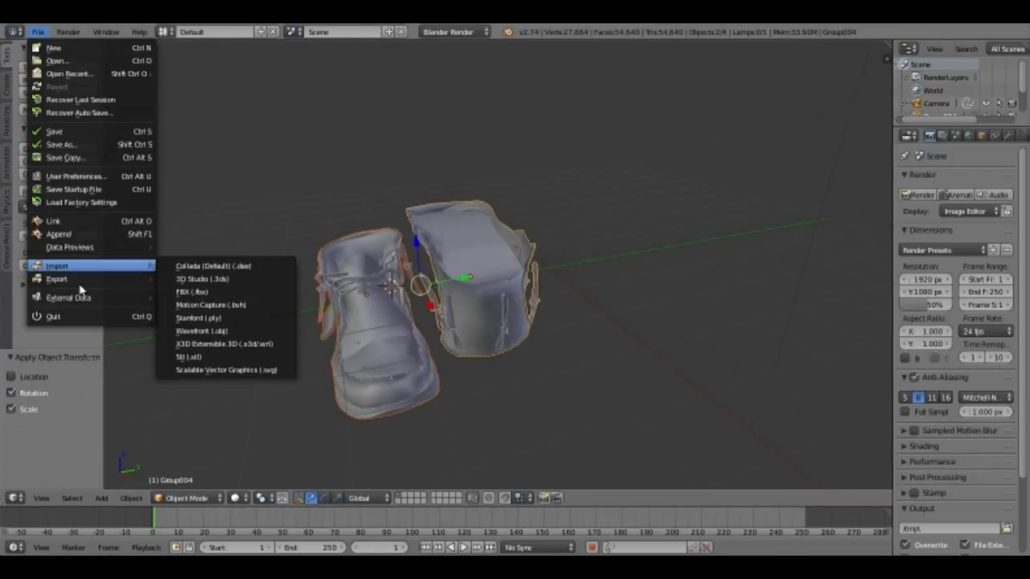
{"action": "mouse_move", "coordinate": [167, 291]}
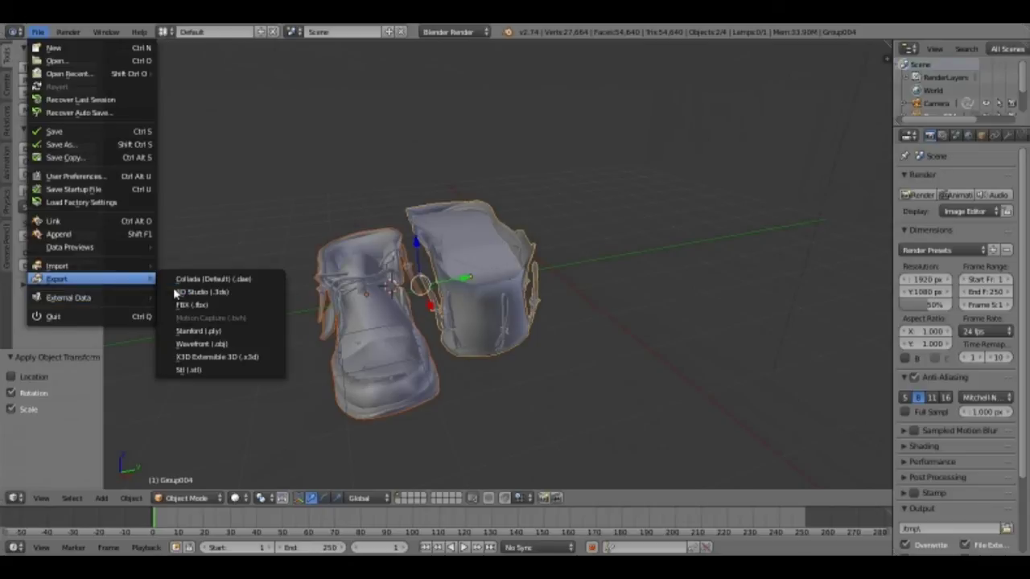
{"action": "left_click", "coordinate": [198, 344]}
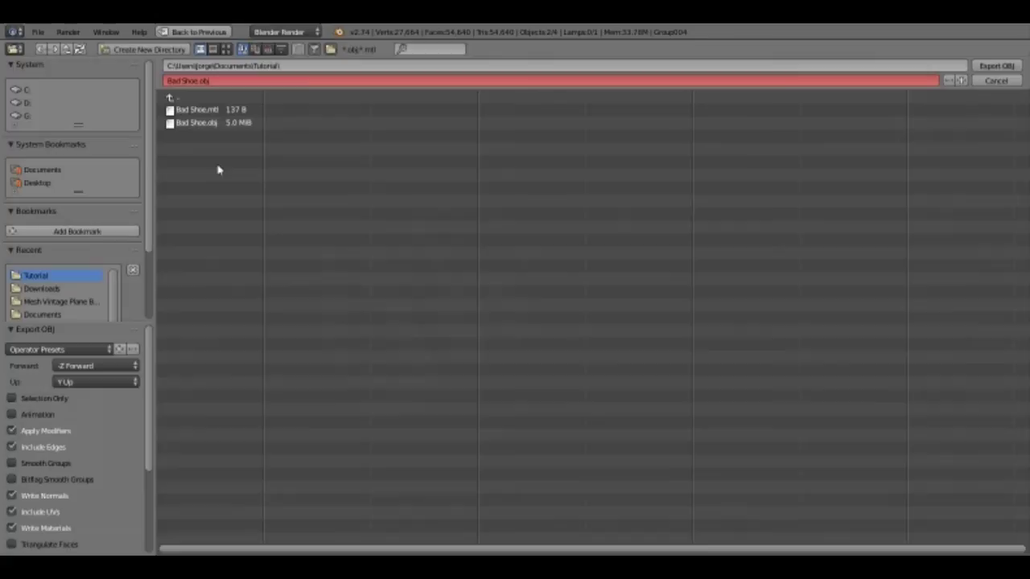
{"action": "left_click", "coordinate": [18, 399]}
{"action": "left_click", "coordinate": [196, 81]}
{"action": "left_click_drag", "start_coordinate": [197, 82], "coordinate": [161, 83]}
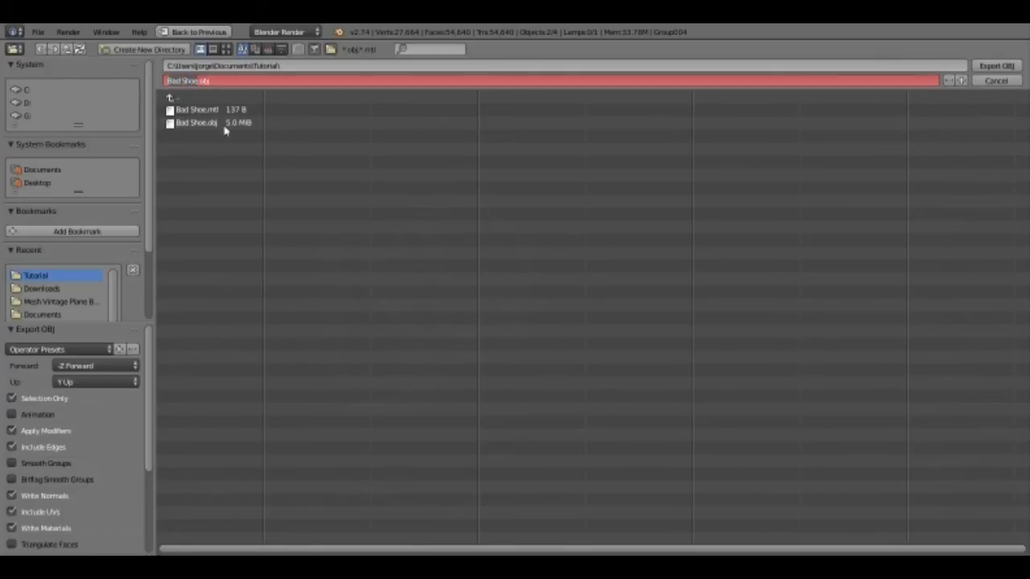
{"action": "left_click", "coordinate": [222, 123]}
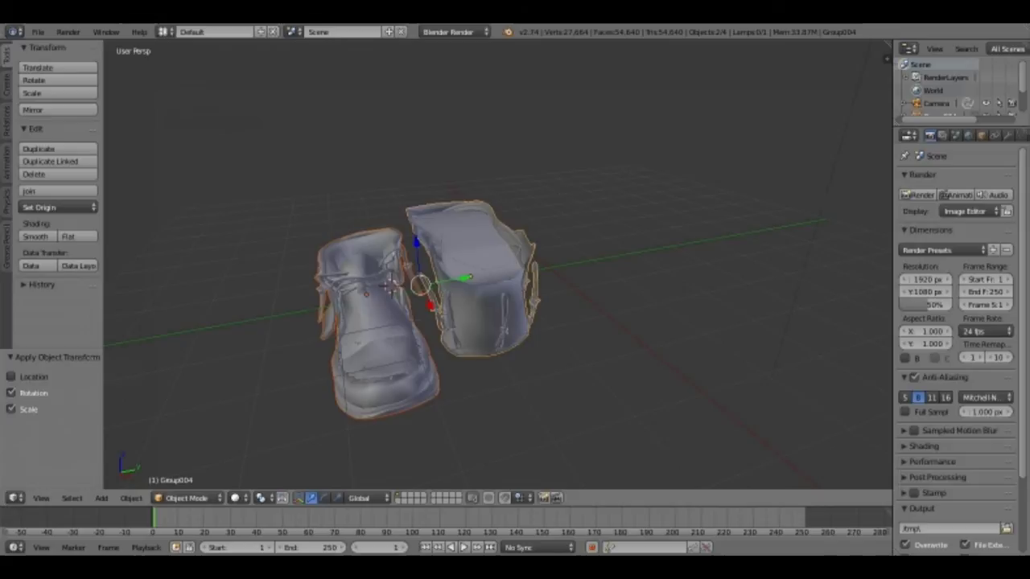
Start a new scene from the start-up file and delete the default cube.
{"action": "scroll", "coordinate": [494, 346], "scroll_direction": "up", "scroll_amount": 1}
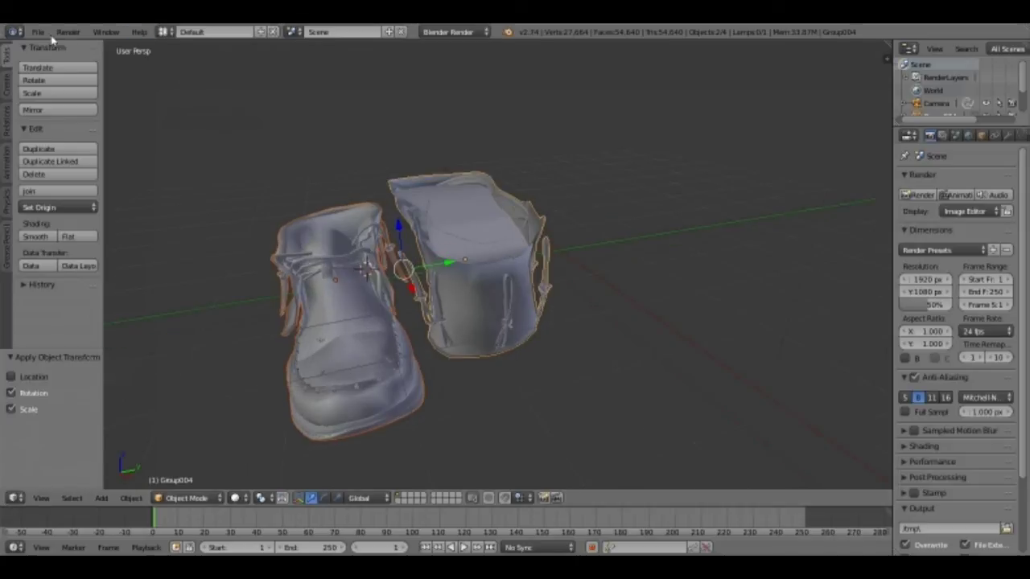
{"action": "left_click", "coordinate": [38, 31]}
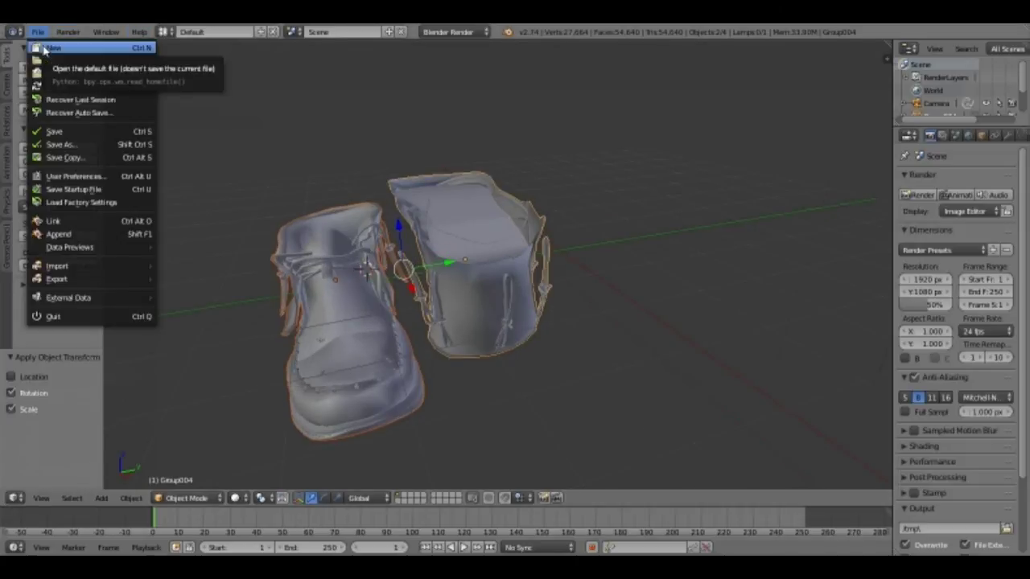
{"action": "left_click", "coordinate": [45, 47]}
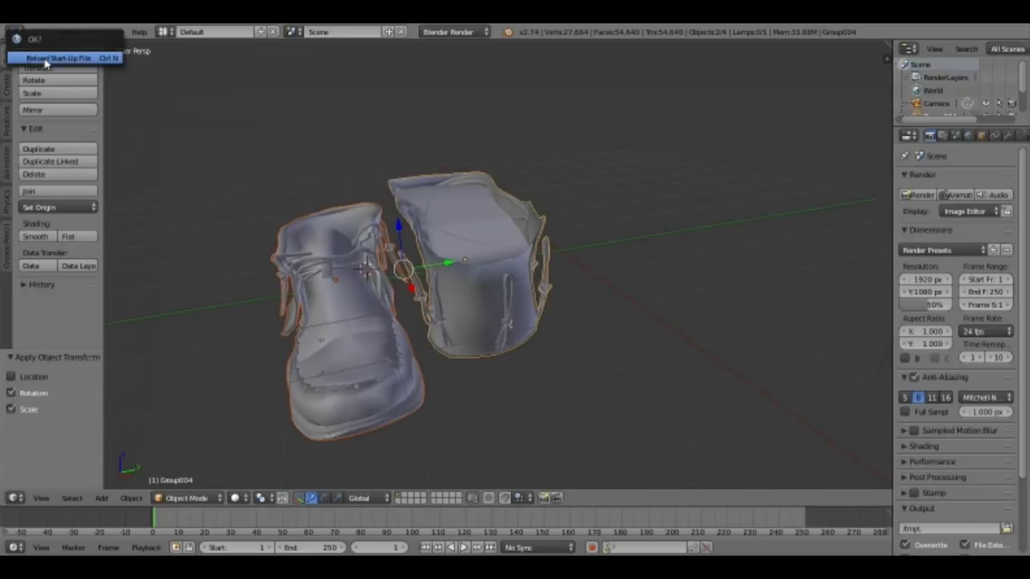
{"action": "left_click", "coordinate": [48, 58]}
{"action": "key", "text": "x"}
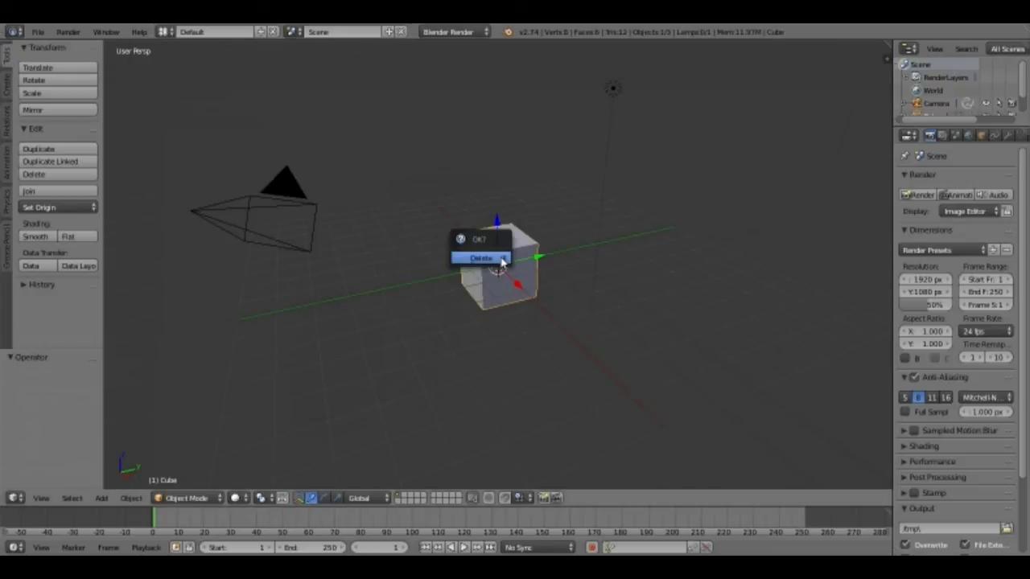
{"action": "left_click", "coordinate": [501, 260]}
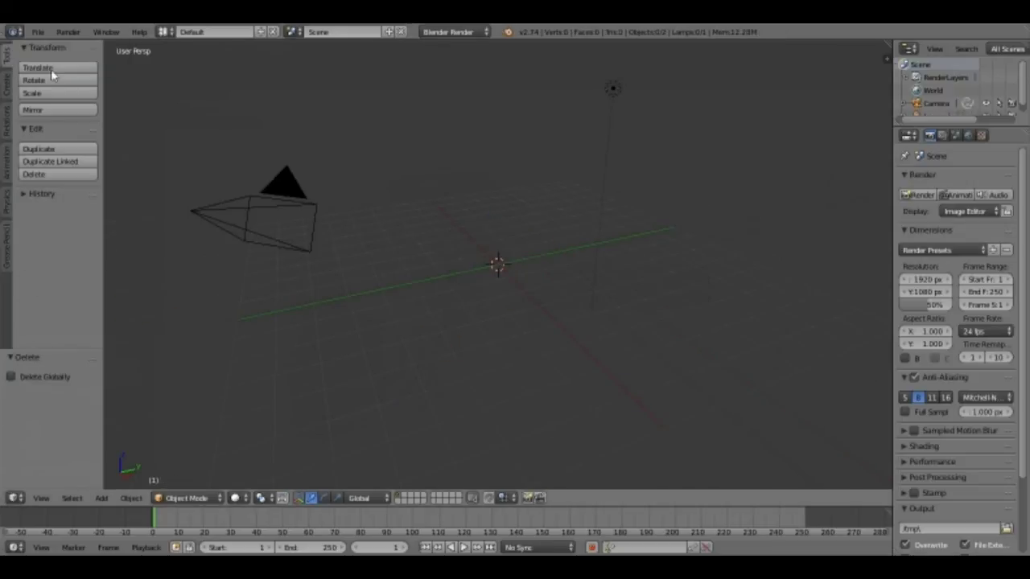
Import the exported Wavefront OBJ shoes into the empty scene.
{"action": "left_click", "coordinate": [38, 31]}
{"action": "mouse_move", "coordinate": [88, 266]}
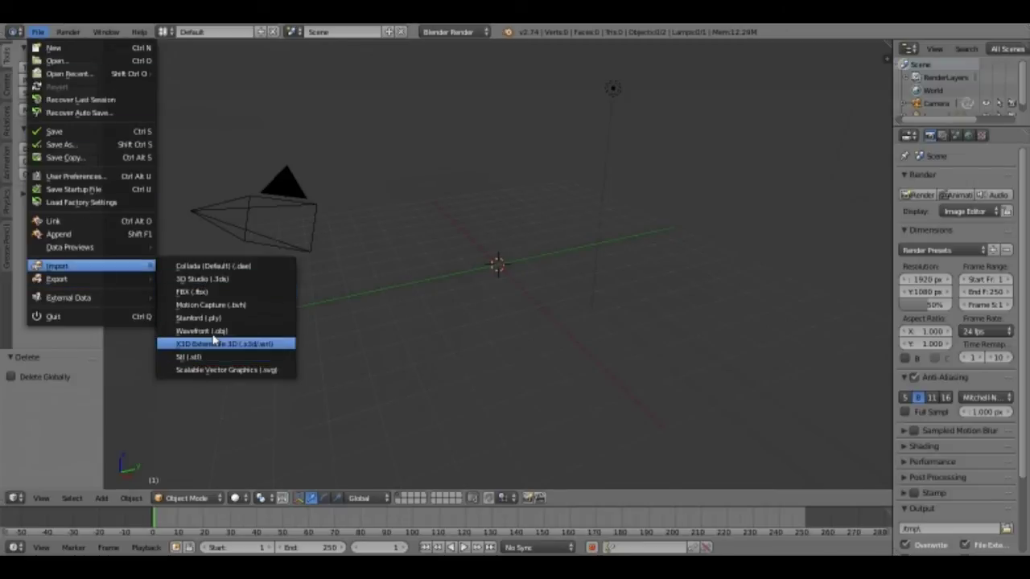
{"action": "left_click", "coordinate": [211, 331]}
{"action": "left_click", "coordinate": [177, 279]}
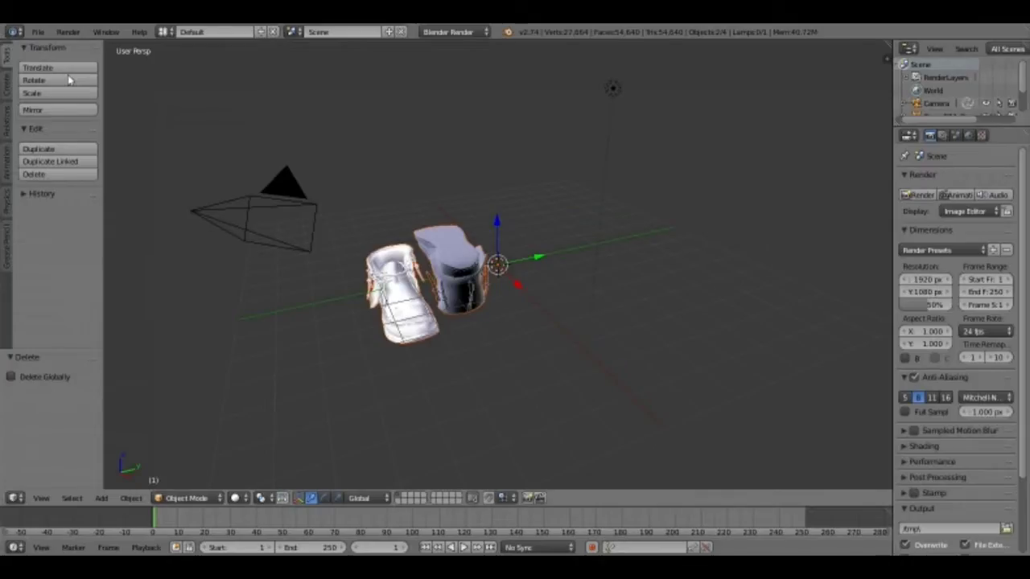
Export the imported shoes in Collada format to the Tutorial folder, with a file name beginning with "Fix".
{"action": "left_click", "coordinate": [37, 32]}
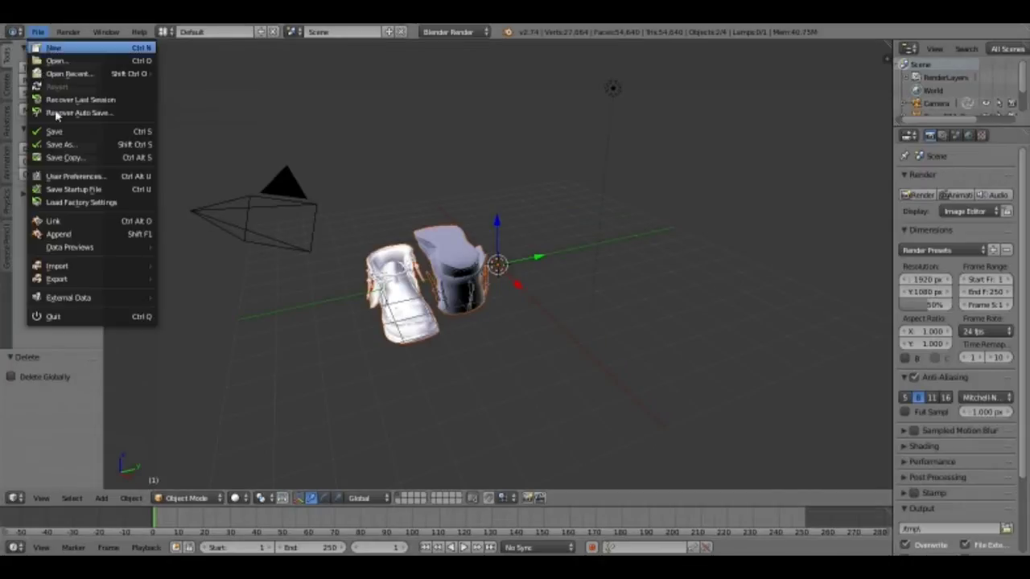
{"action": "mouse_move", "coordinate": [57, 279]}
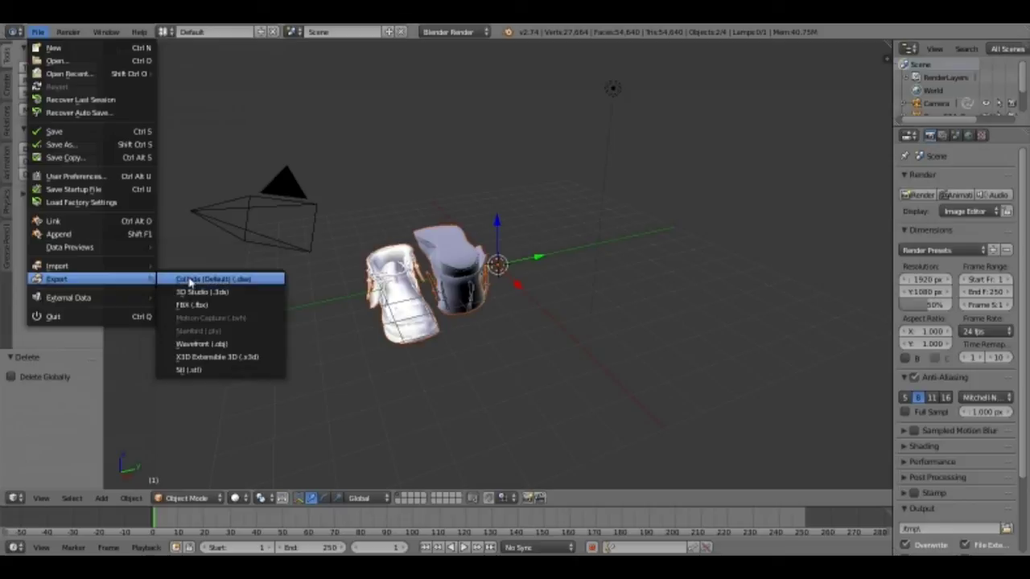
{"action": "left_click", "coordinate": [190, 279]}
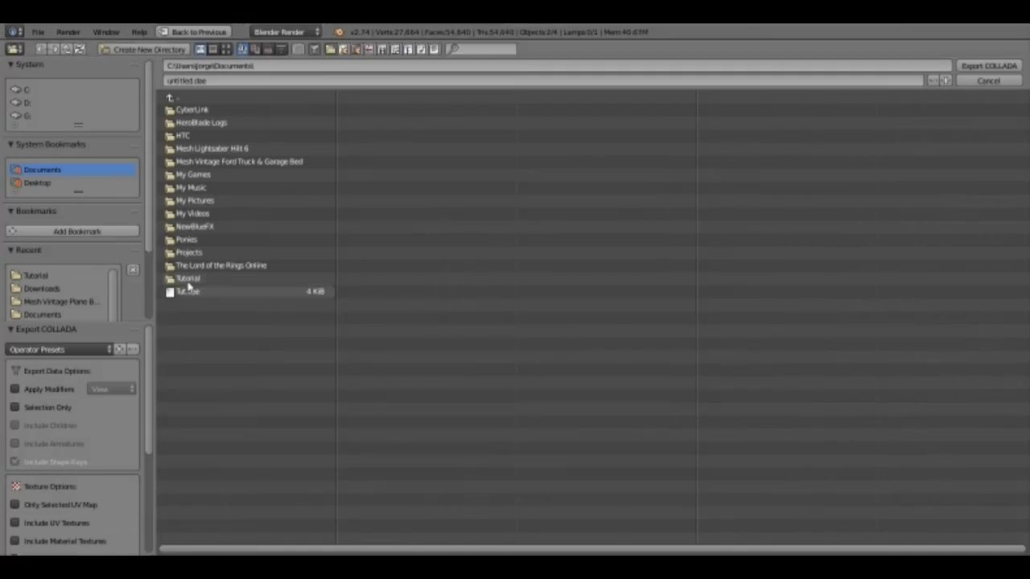
{"action": "left_click", "coordinate": [190, 279]}
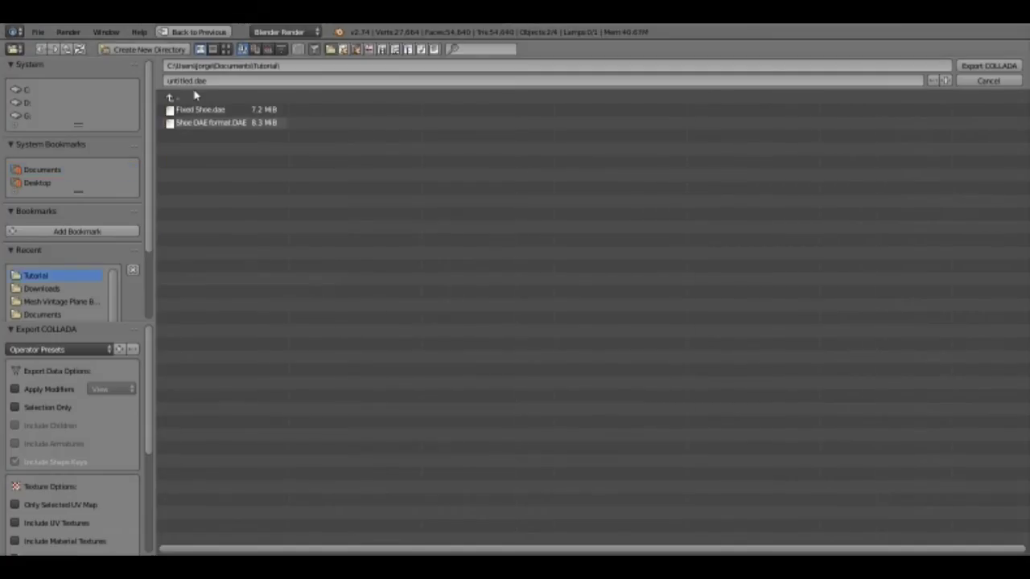
{"action": "left_click", "coordinate": [190, 81]}
{"action": "left_click", "coordinate": [190, 81]}
{"action": "key", "text": "BackSpace"}
{"action": "type", "text": "Fix"}
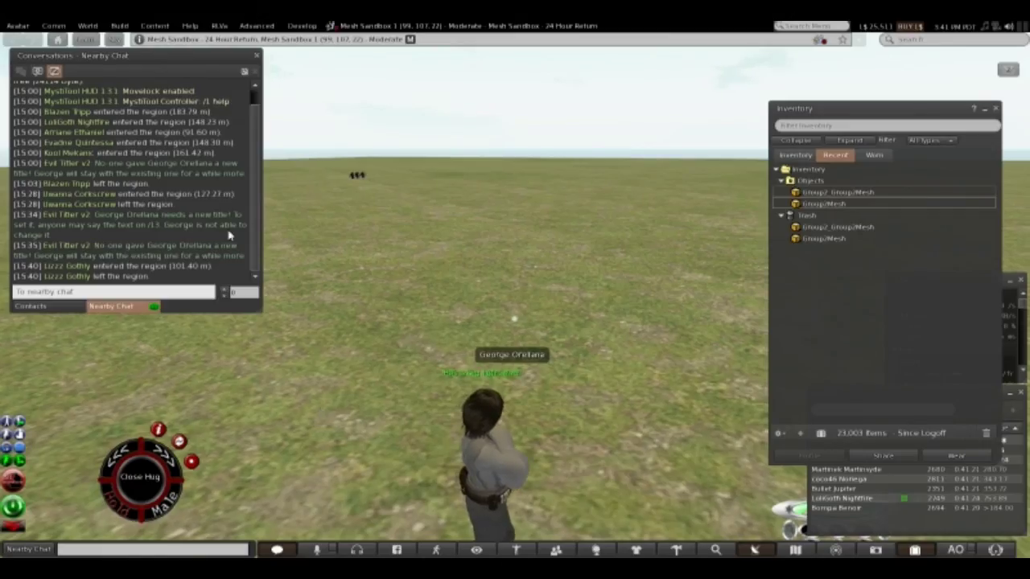
Switch to the Second Life viewer and load the exported Collada shoe file for a new mesh model upload.
{"action": "left_click", "coordinate": [119, 26]}
{"action": "mouse_move", "coordinate": [166, 192]}
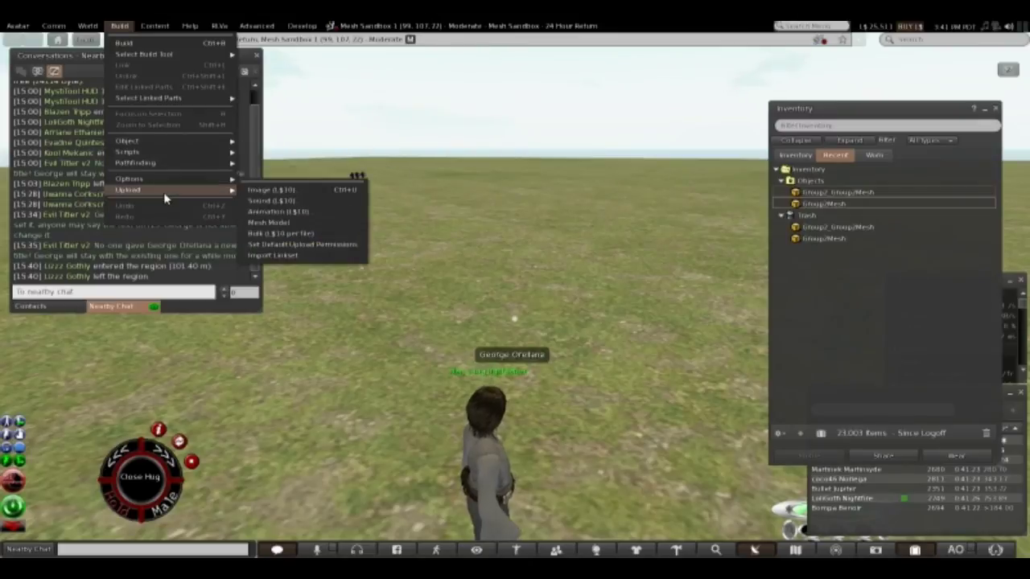
{"action": "left_click", "coordinate": [266, 223]}
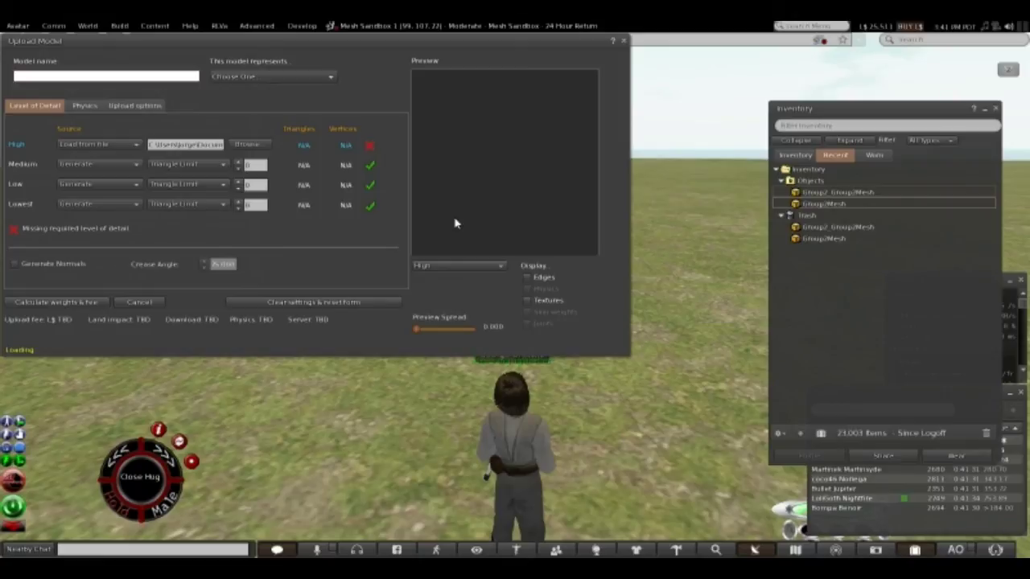
Rotate the shoes in the upload preview and examine their surfaces from several sides at the High level of detail.
{"action": "left_click_drag", "start_coordinate": [498, 170], "coordinate": [555, 140]}
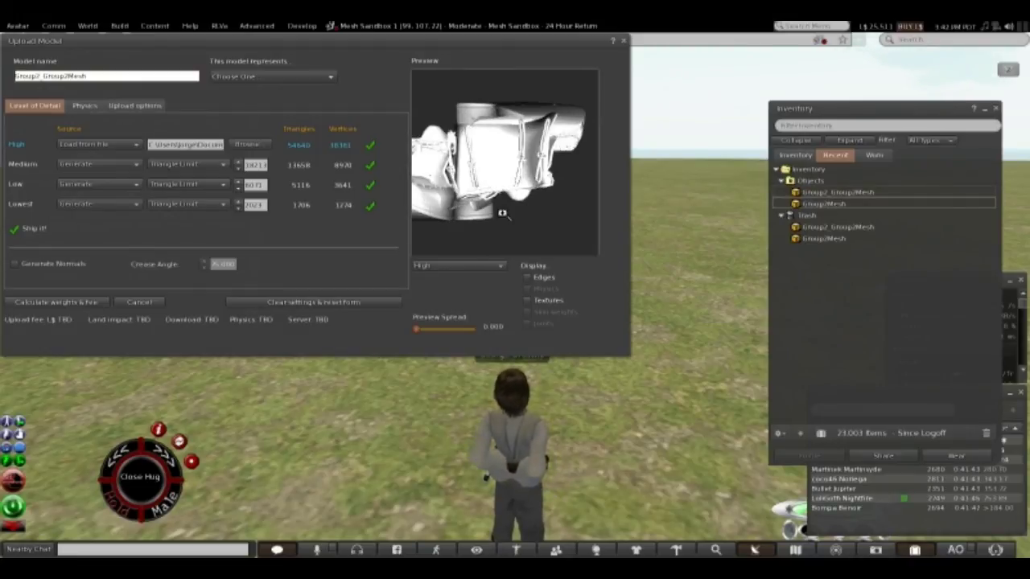
{"action": "left_click_drag", "start_coordinate": [549, 131], "coordinate": [500, 116]}
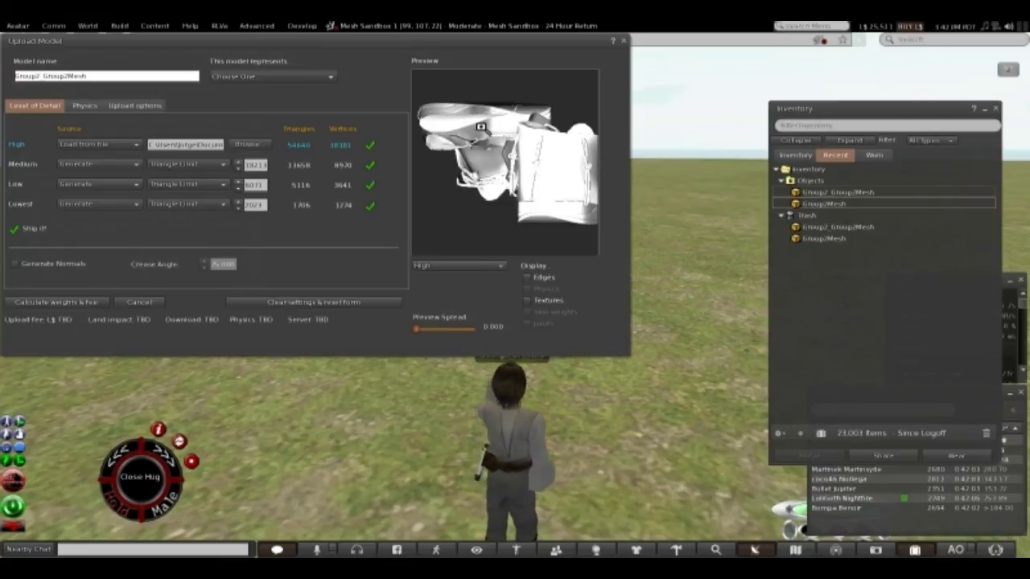
{"action": "left_click_drag", "start_coordinate": [505, 163], "coordinate": [473, 127]}
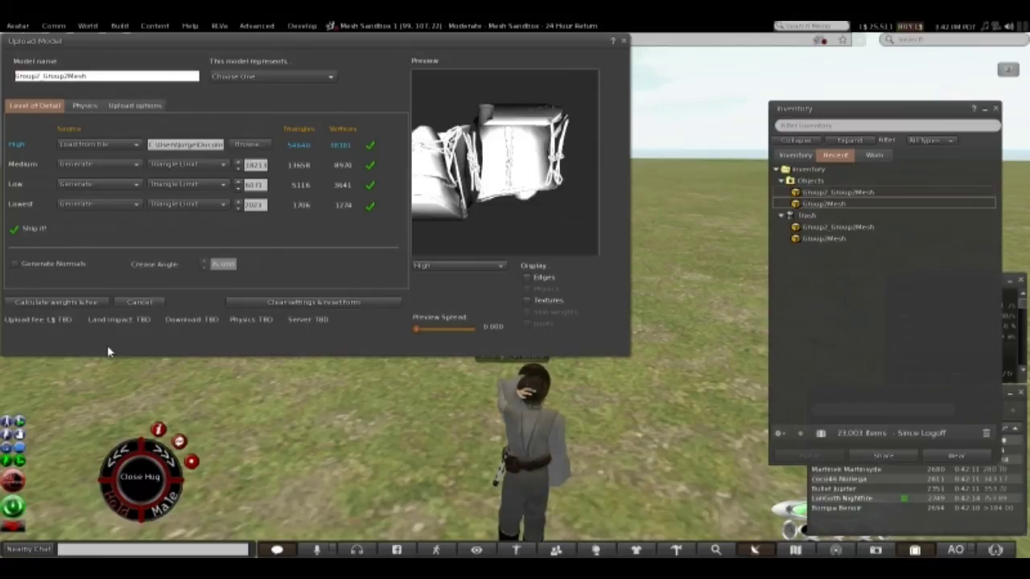
{"action": "left_click_drag", "start_coordinate": [515, 154], "coordinate": [442, 155]}
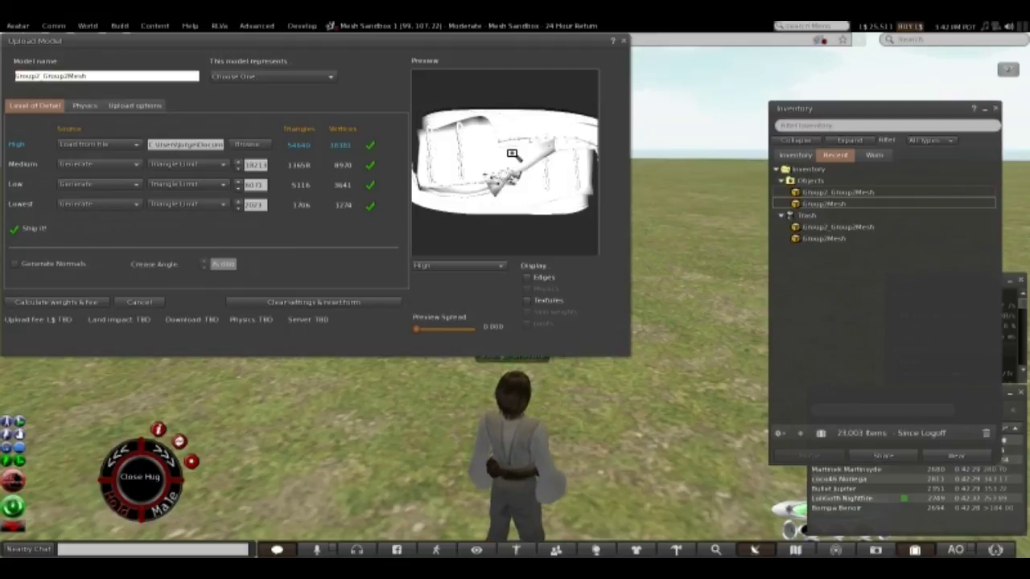
{"action": "left_click_drag", "start_coordinate": [512, 153], "coordinate": [567, 155]}
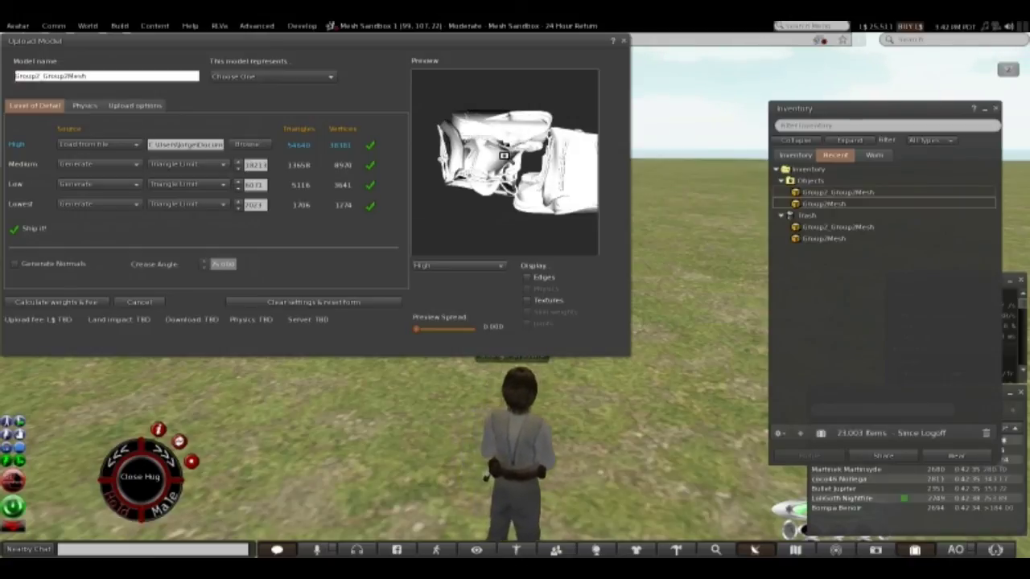
{"action": "left_click_drag", "start_coordinate": [504, 155], "coordinate": [518, 131]}
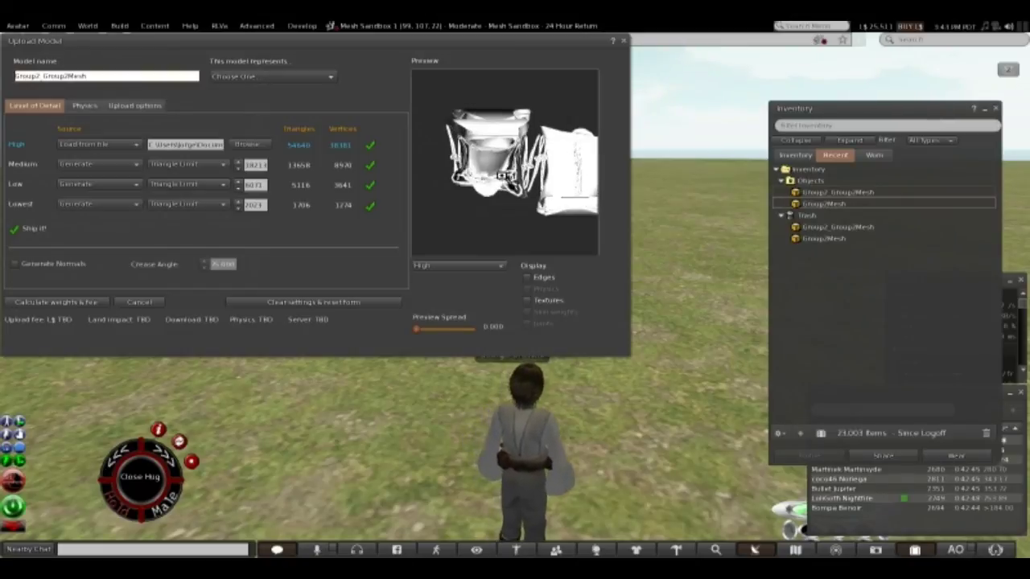
{"action": "mouse_move", "coordinate": [502, 146]}
{"action": "left_mouse_down"}
{"action": "mouse_move", "coordinate": [516, 129]}
{"action": "mouse_move", "coordinate": [501, 145]}
{"action": "left_mouse_up"}
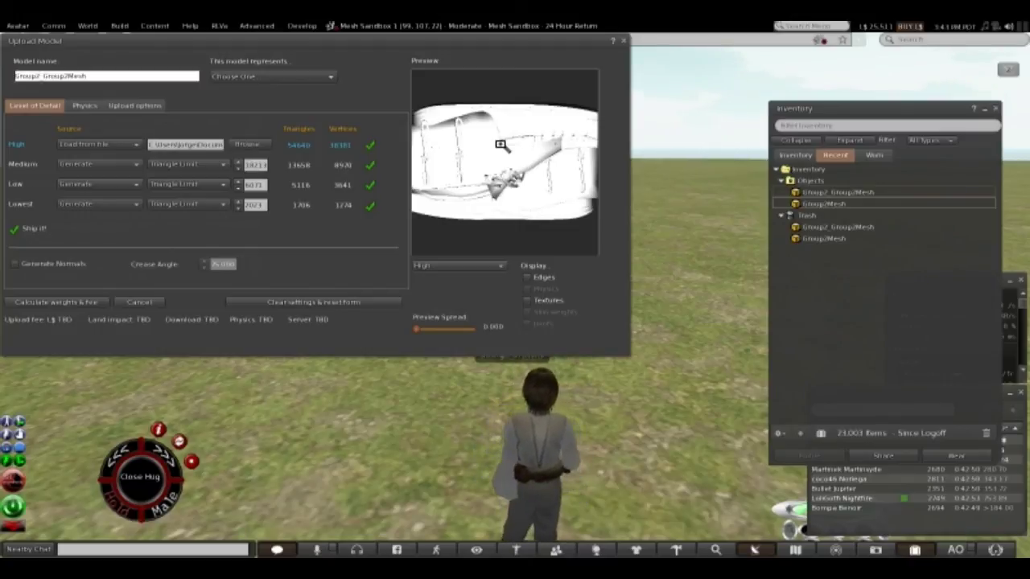
{"action": "left_click_drag", "start_coordinate": [500, 144], "coordinate": [571, 178]}
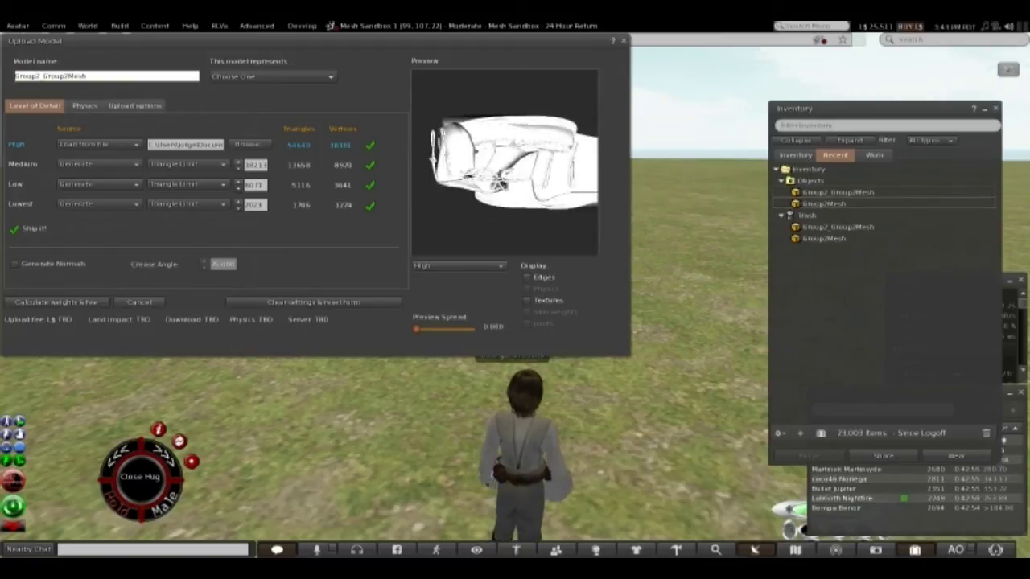